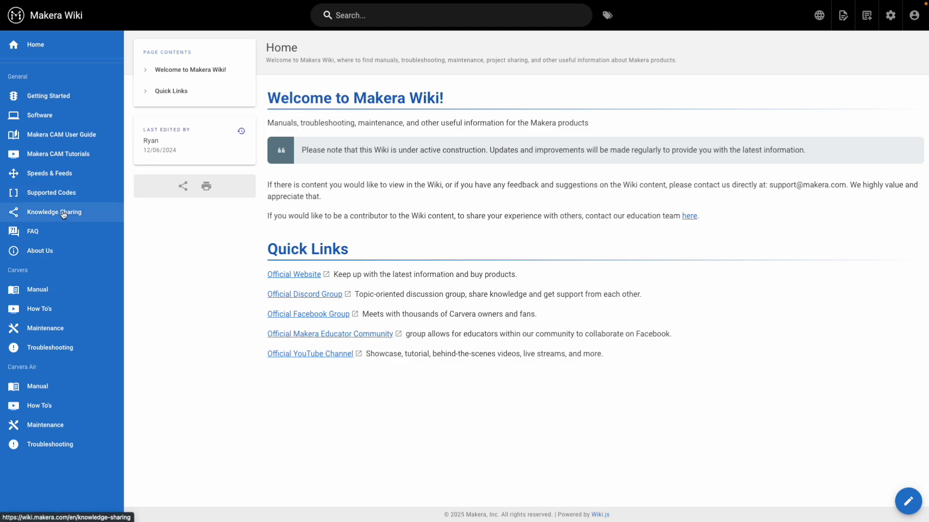
- Go to the wiki's Knowledge Sharing page and scroll down to the Spring 2025 brass relief example files
click(159, 216)
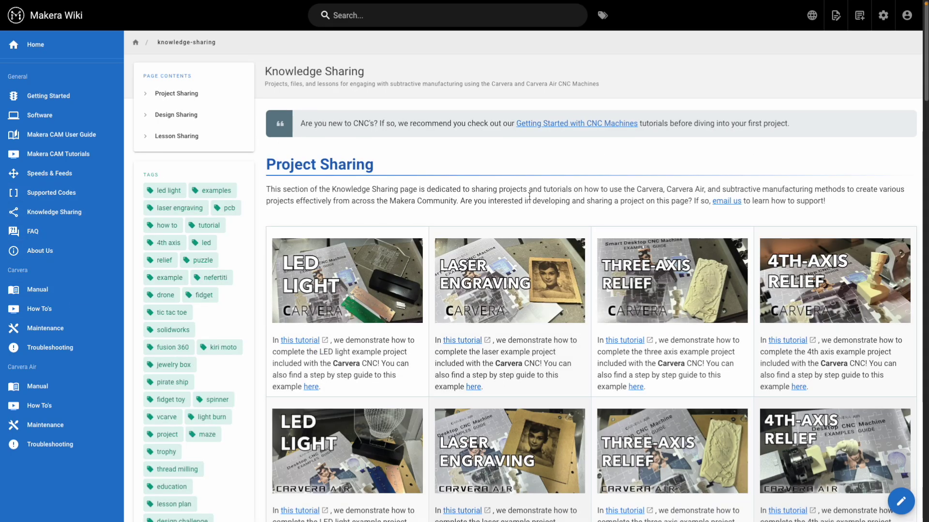
scroll(529, 196, down, 7)
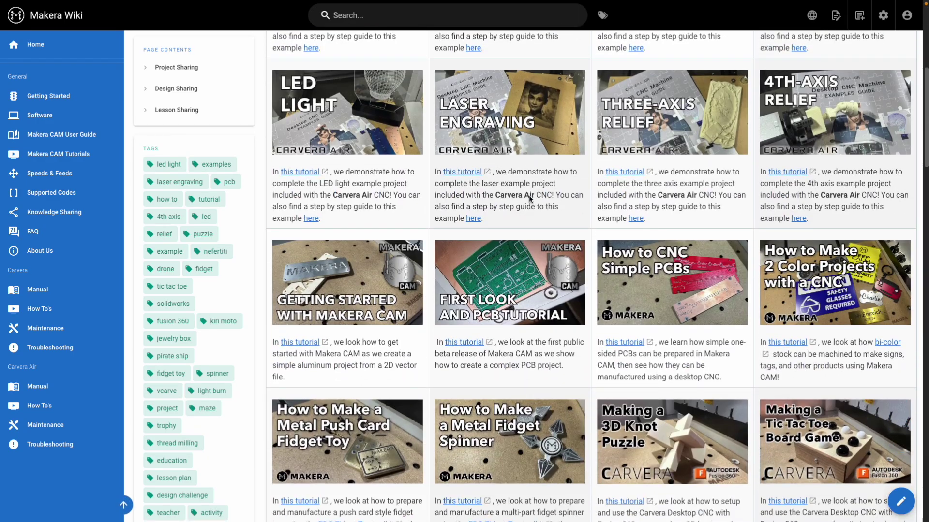
scroll(530, 198, down, 13)
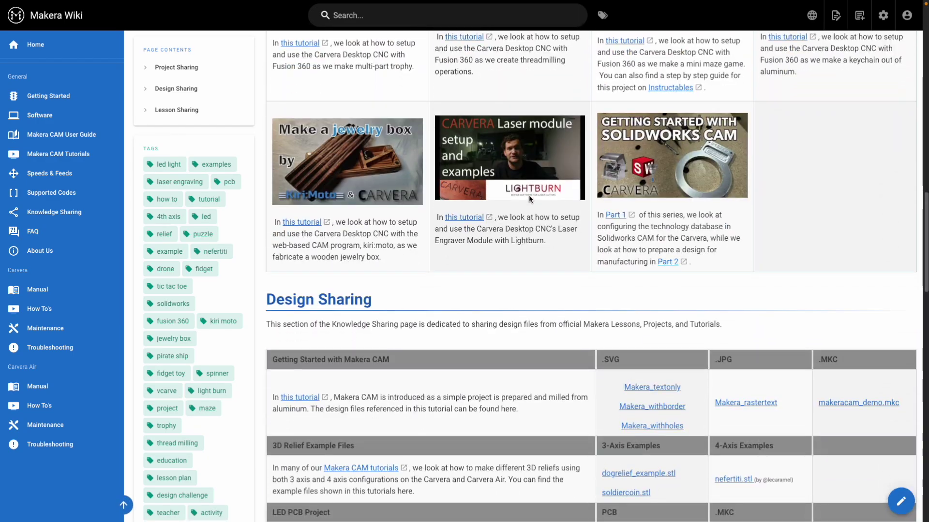
scroll(530, 198, down, 8)
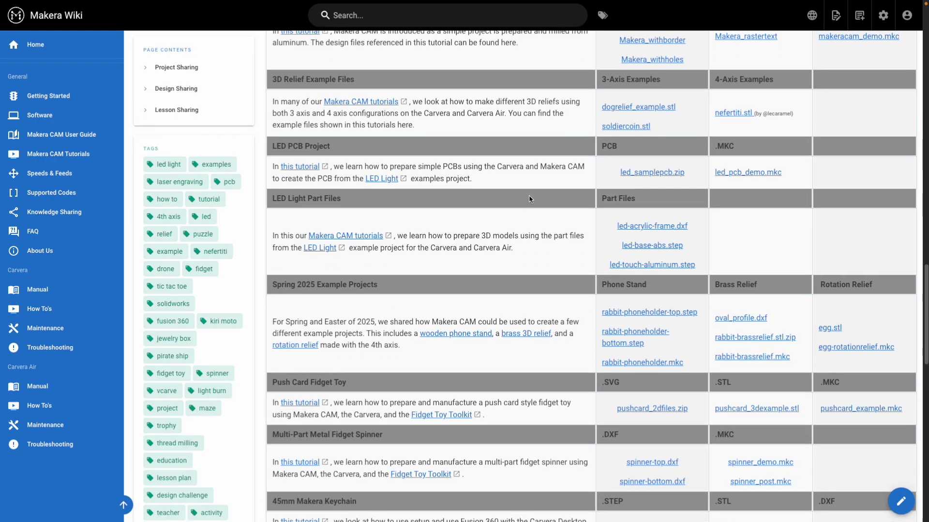
scroll(531, 199, down, 1)
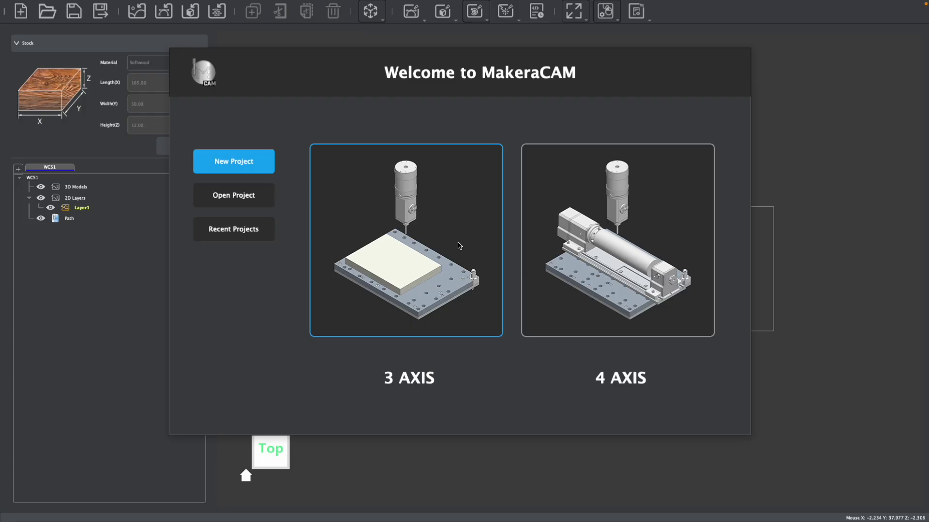
- Start a 3-axis project with Brass stock measuring 100 × 100 × 3 mm
click(458, 256)
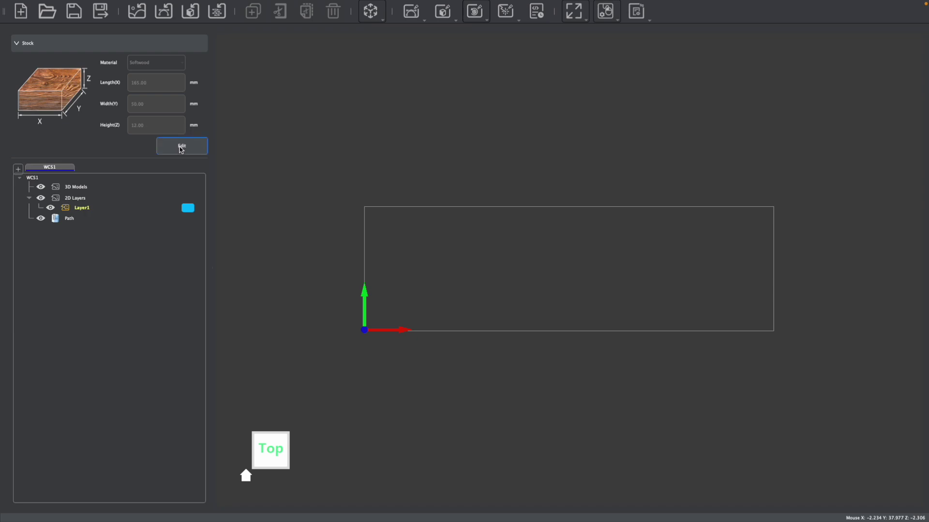
click(181, 147)
click(171, 68)
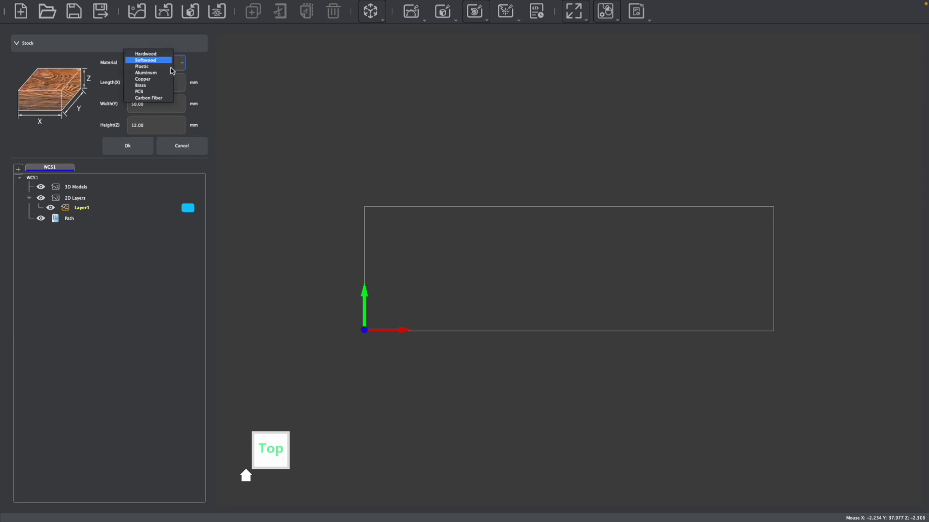
click(160, 83)
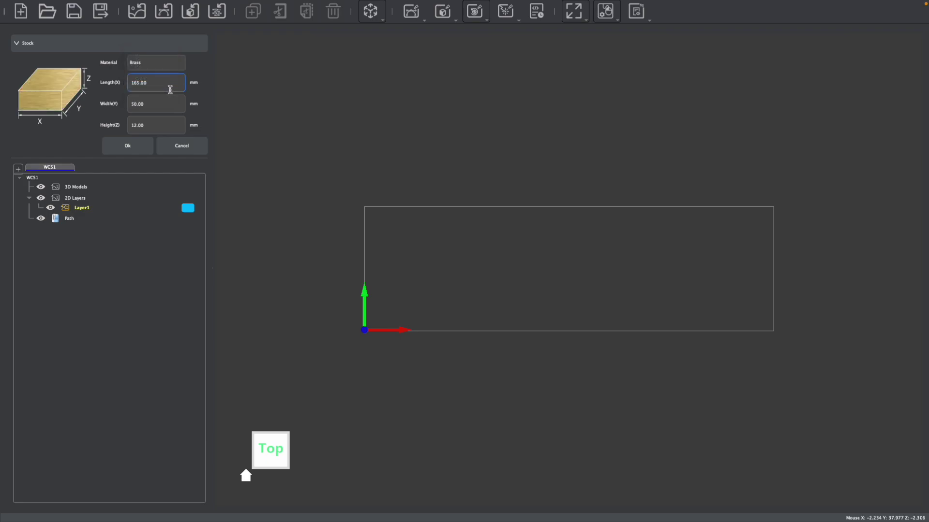
drag(166, 86, 120, 103)
text(100100)
drag(154, 129, 121, 127)
text(3)
click(151, 141)
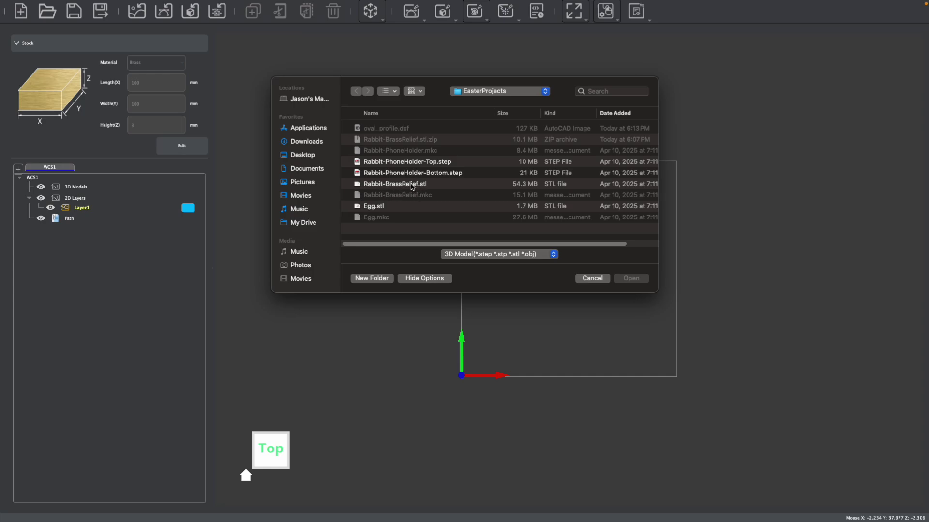
- Import Rabbit-BrassRelief.stl and orbit the view so the relief faces forward
click(410, 187)
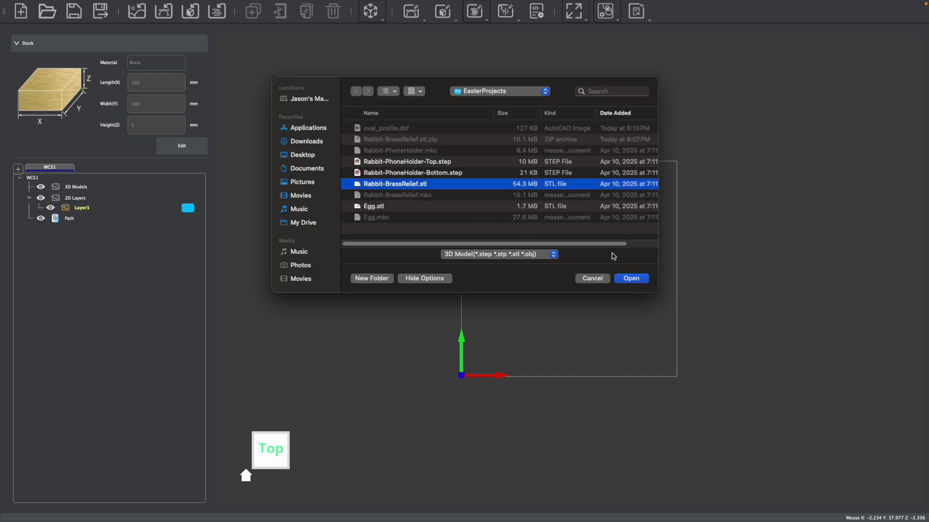
click(626, 279)
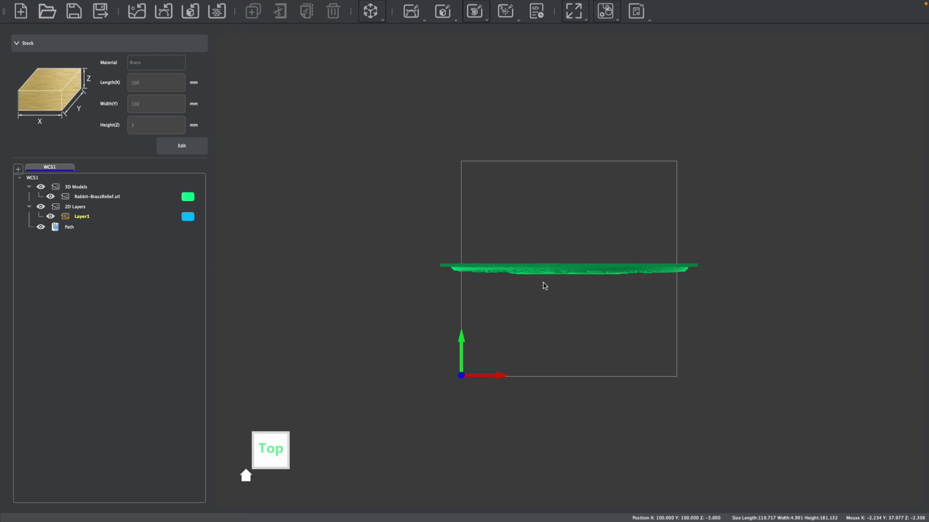
scroll(573, 257, up, 1)
scroll(481, 349, up, 1)
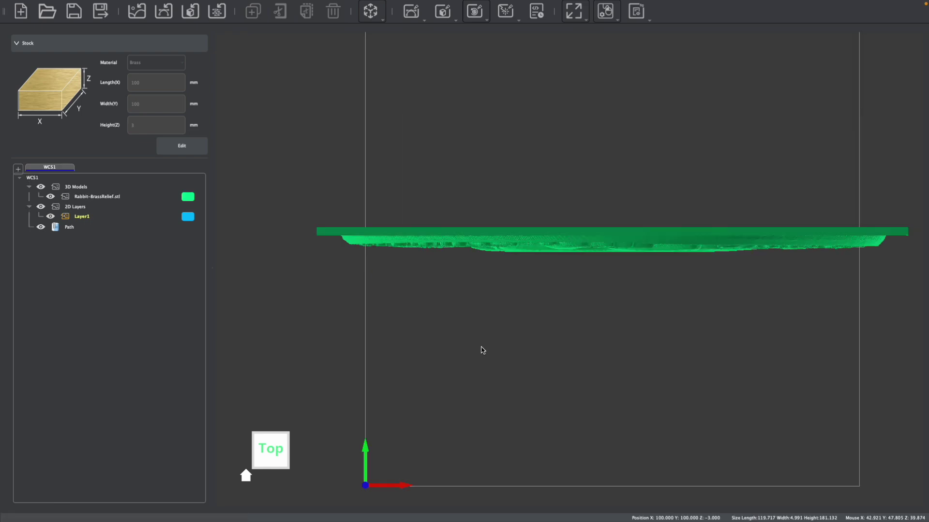
scroll(482, 350, down, 2)
drag(276, 436, 513, 251)
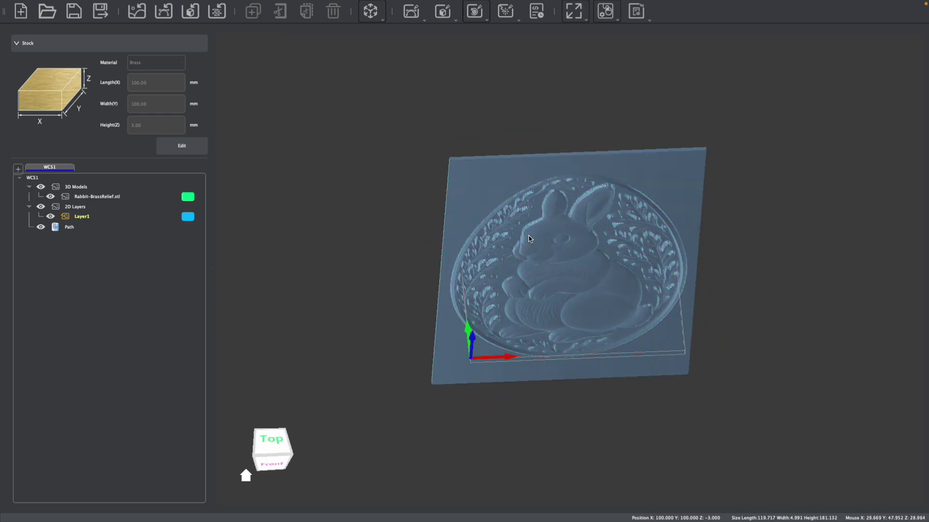
- Rotate the relief -90° in the YZ plane so it lies flat, viewed from the top
click(529, 238)
click(379, 16)
mouse_move(392, 30)
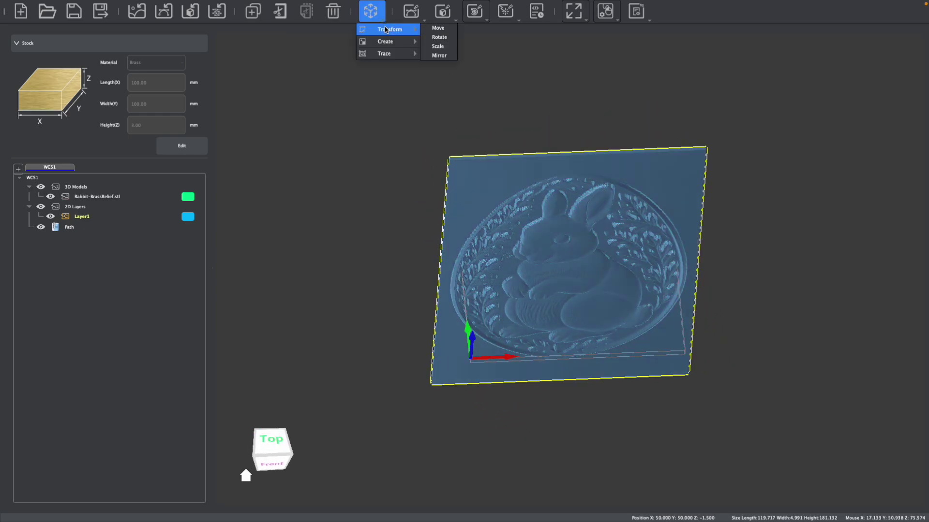
click(440, 37)
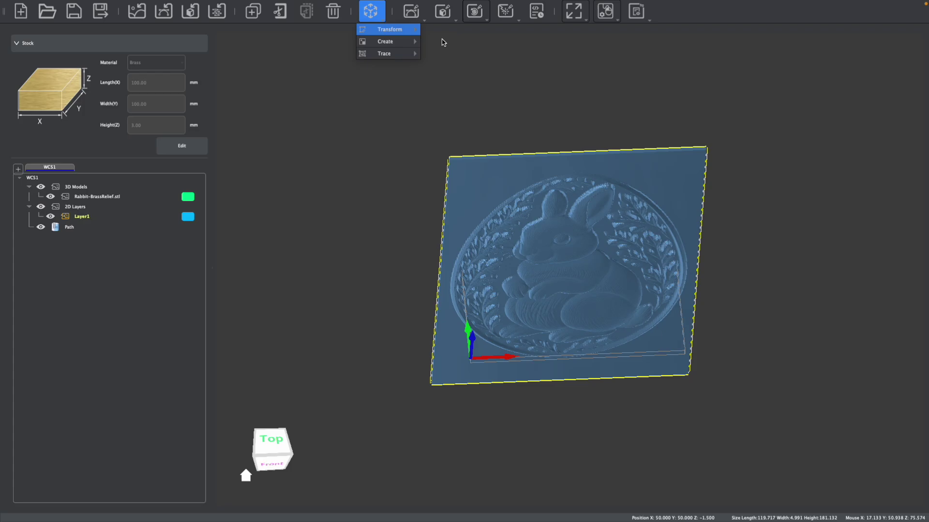
click(849, 251)
click(898, 269)
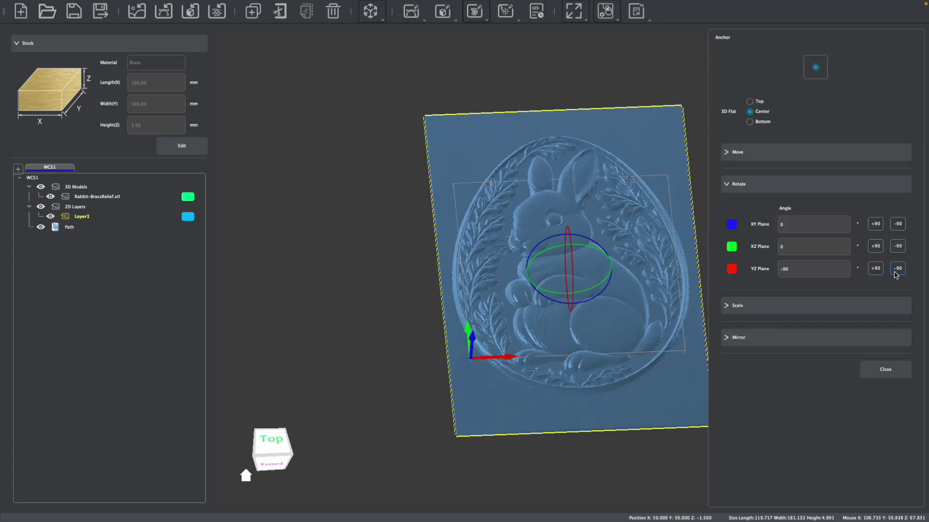
click(271, 439)
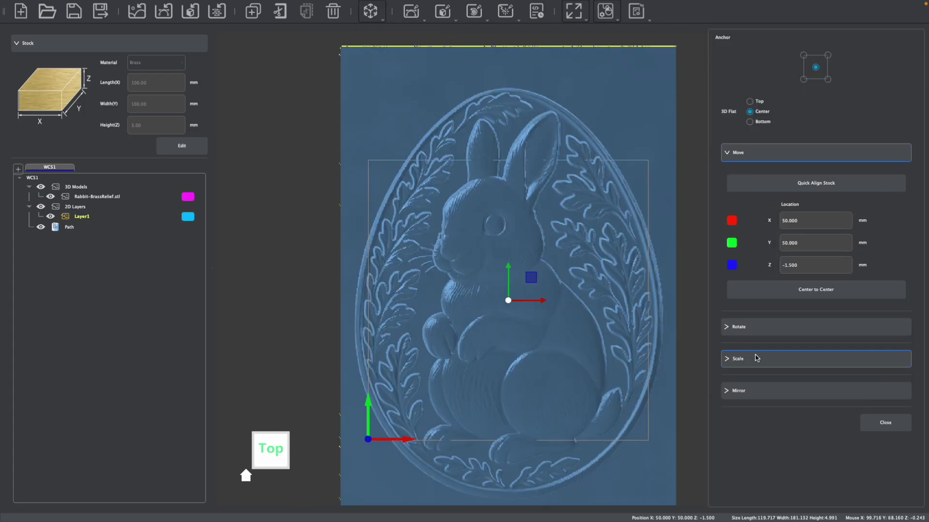
- Scale the relief uniformly to a 37 mm length (37 × 55.981 mm)
click(756, 358)
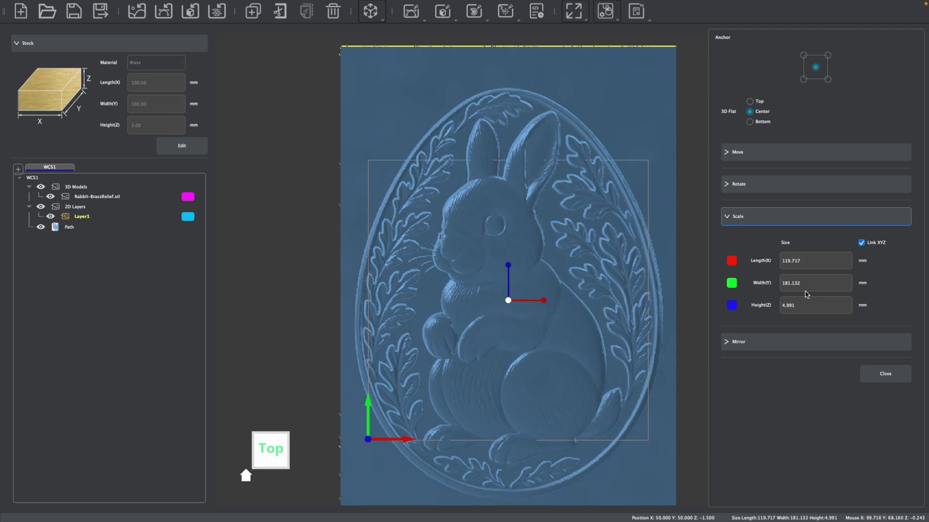
double_click(815, 262)
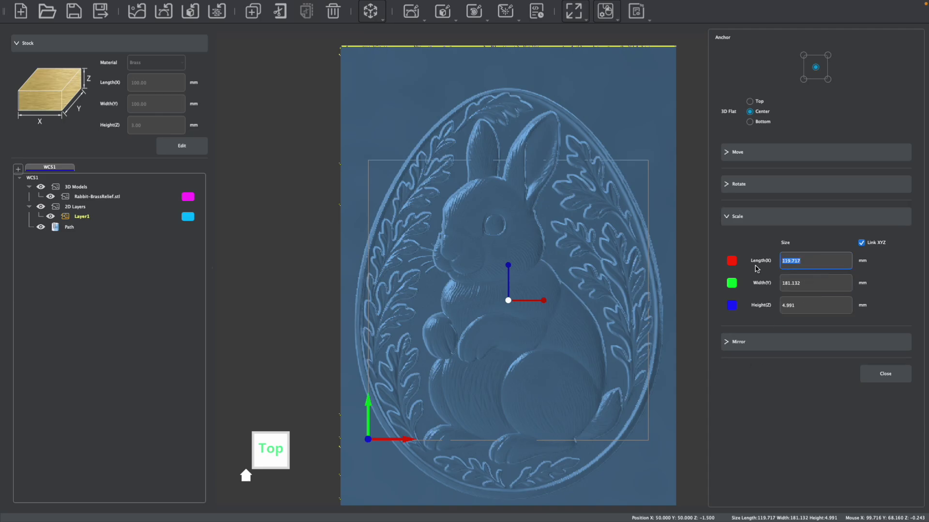
text(37)
key(Return)
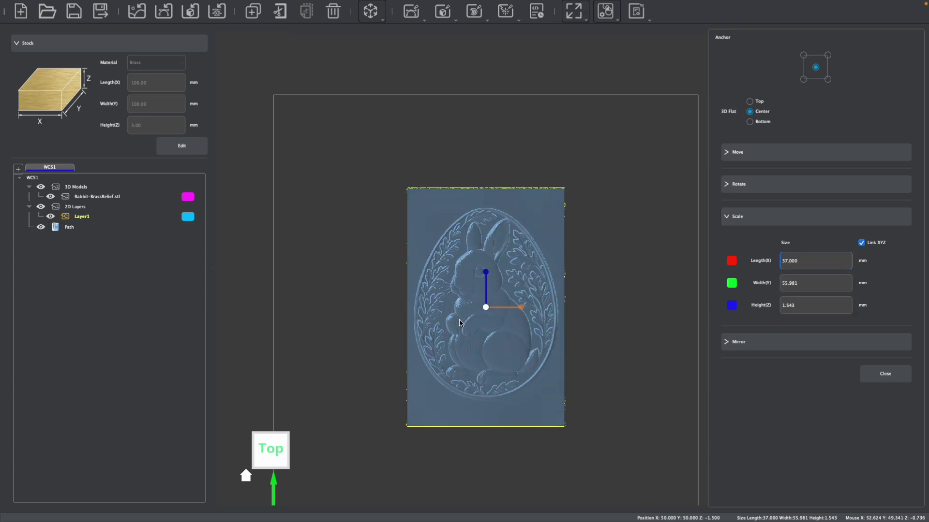
- Set only the relief height to 3 mm, giving a 2.999 mm thick relief
click(267, 449)
drag(268, 449, 268, 423)
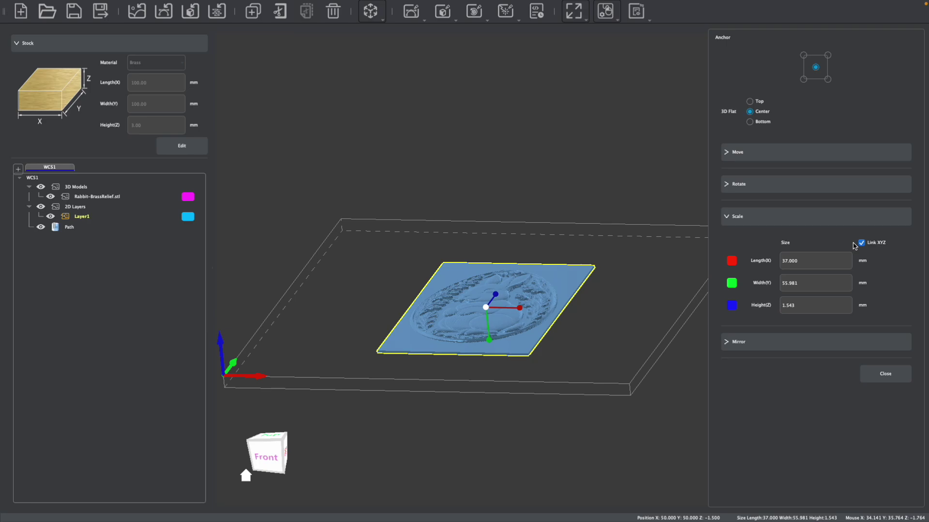
click(816, 307)
text(3)
key(Return)
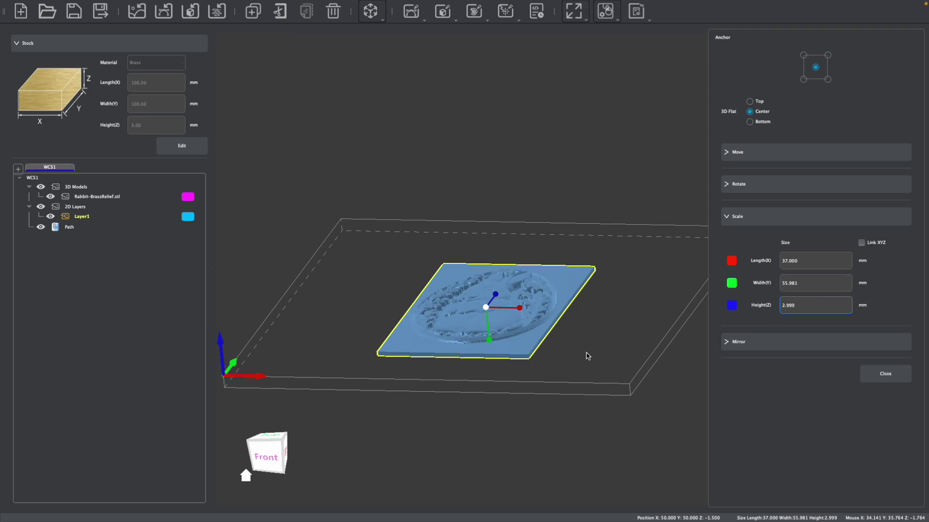
scroll(587, 356, up, 5)
scroll(511, 324, down, 3)
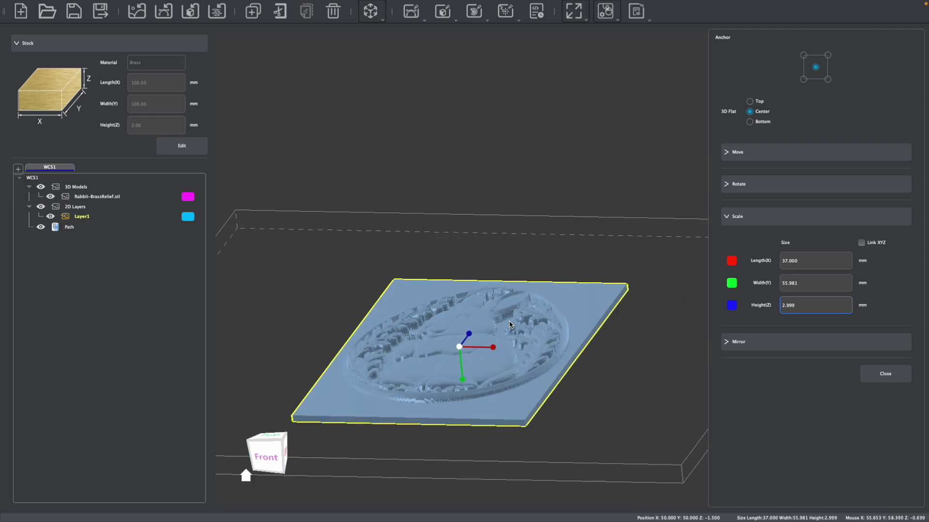
scroll(510, 324, down, 3)
click(260, 453)
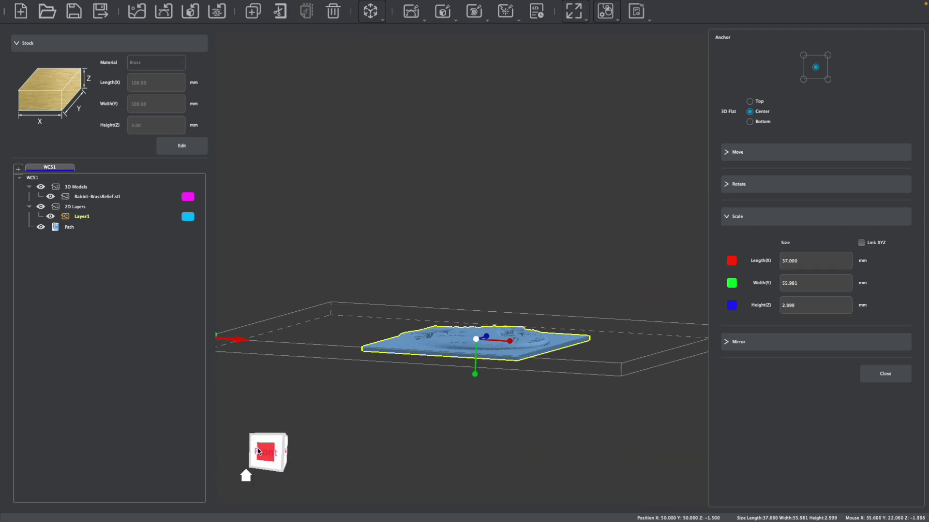
click(267, 437)
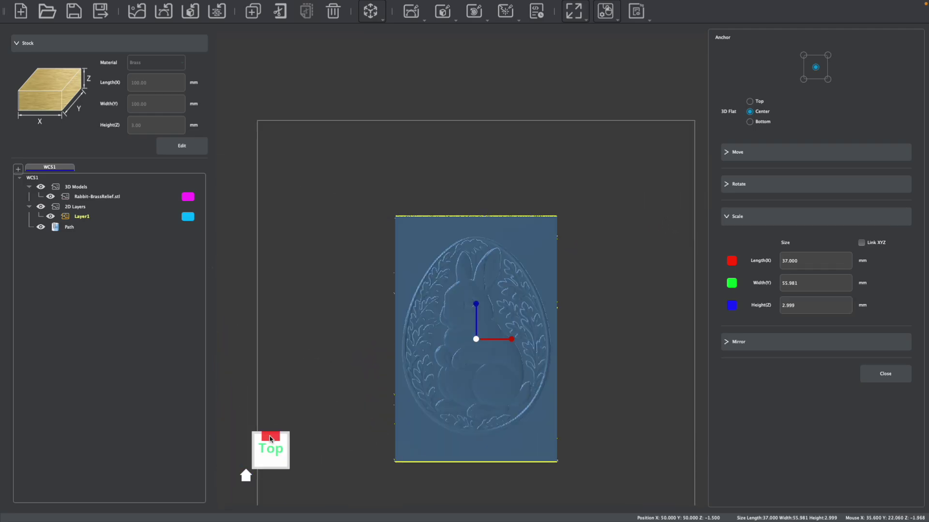
scroll(618, 257, down, 2)
scroll(519, 279, up, 2)
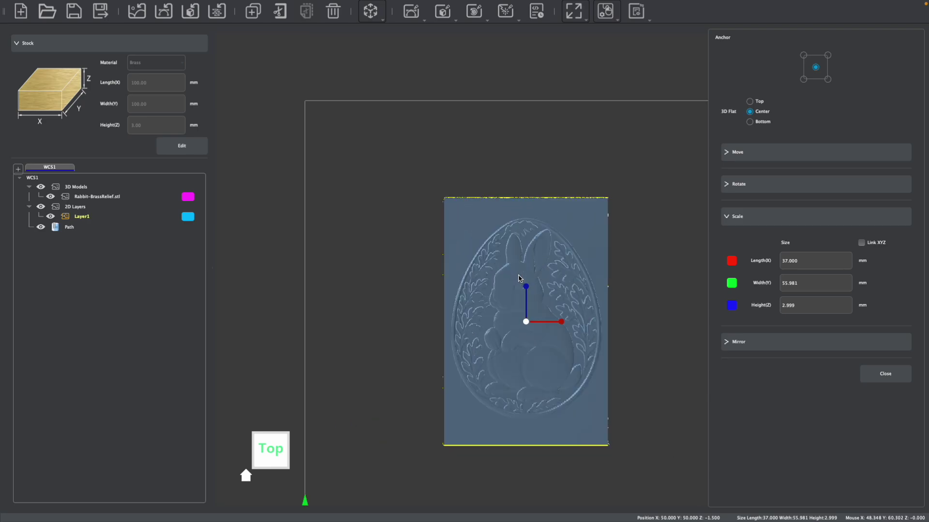
- Quick-align the relief to the stock, then move it into the stock's lower-left corner
click(758, 153)
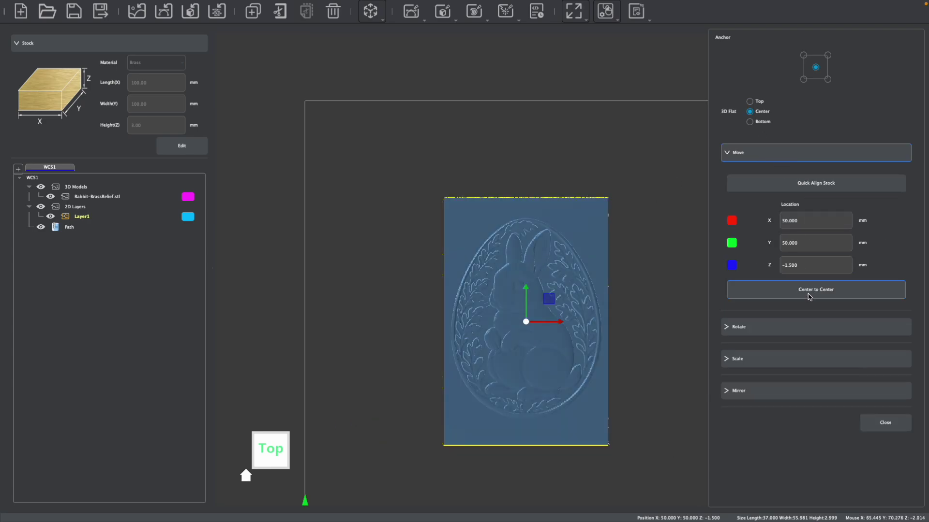
click(816, 184)
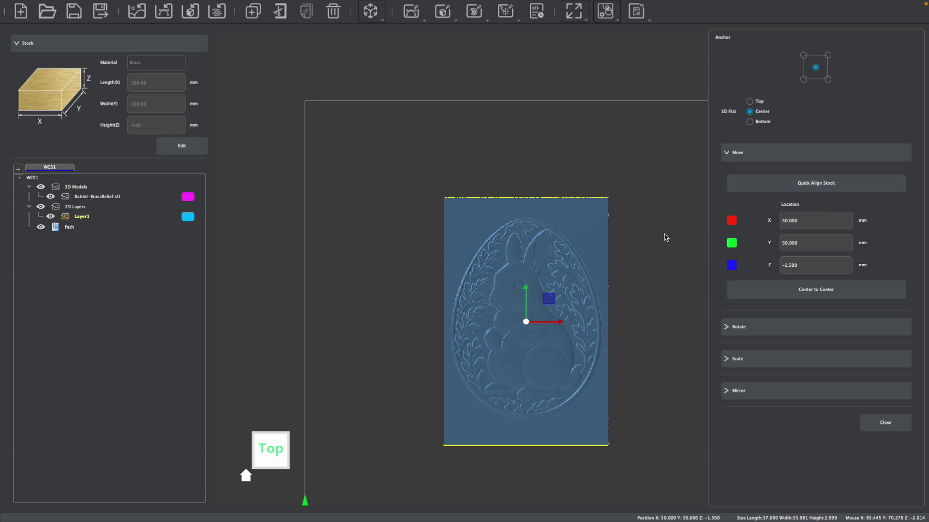
scroll(632, 240, down, 2)
middle_drag(632, 240, 594, 248)
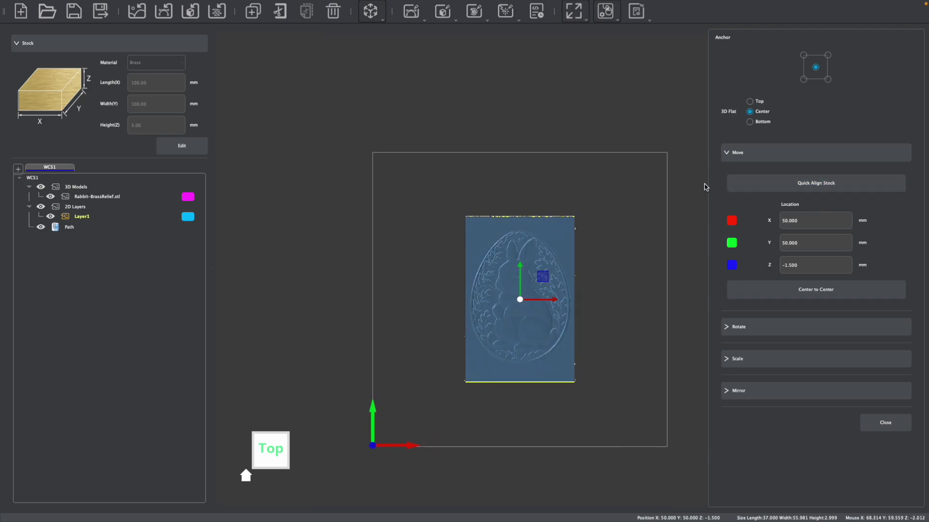
drag(542, 277, 461, 338)
click(885, 422)
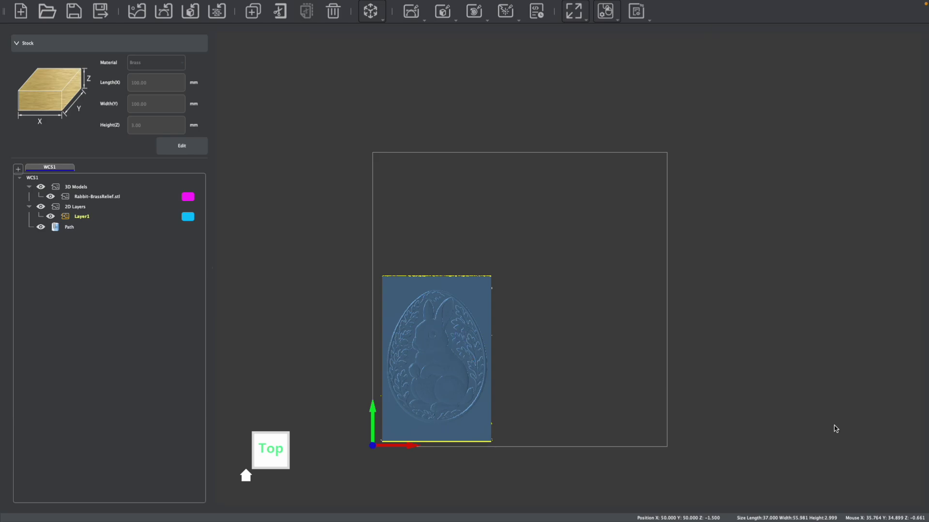
middle_drag(490, 331, 508, 286)
click(523, 285)
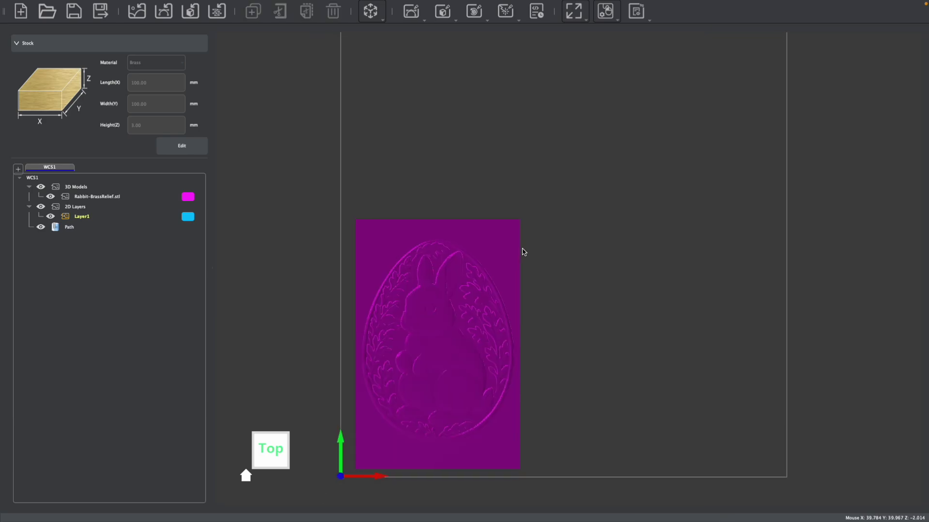
- Import the oval_profile.dxf outline and select it
click(163, 10)
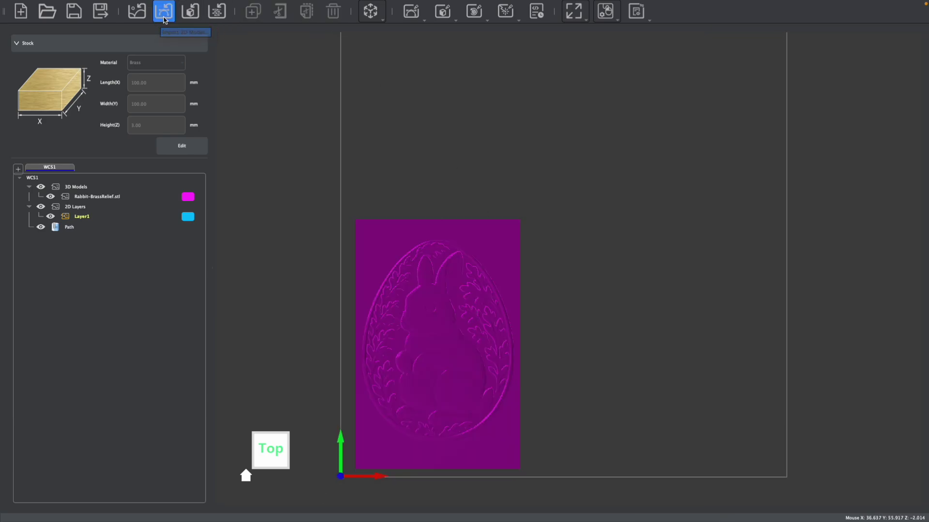
double_click(387, 140)
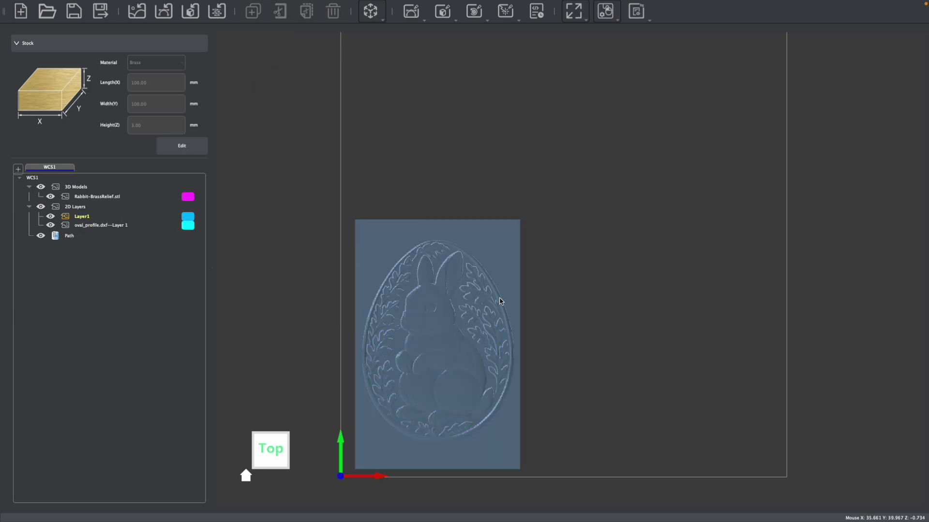
click(491, 380)
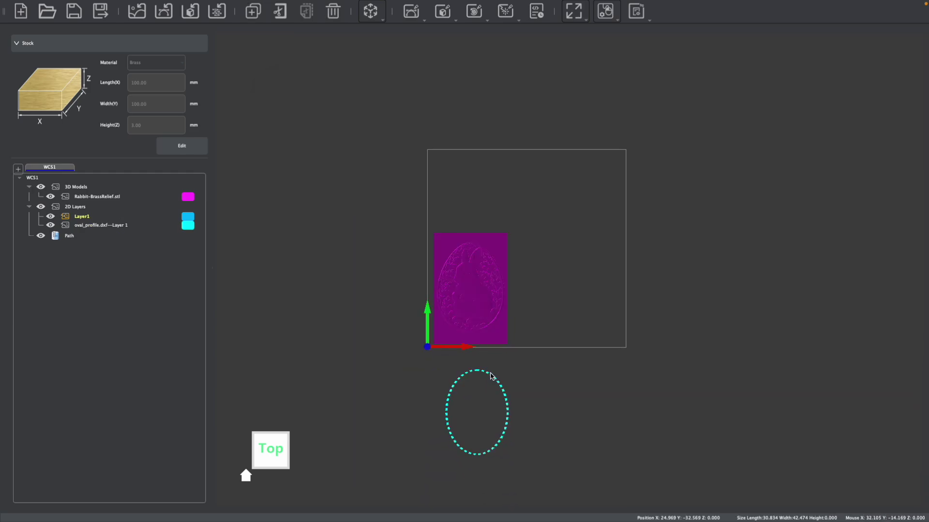
- Move the oval onto the relief so it traces just inside the egg-shaped border
click(371, 13)
mouse_move(401, 29)
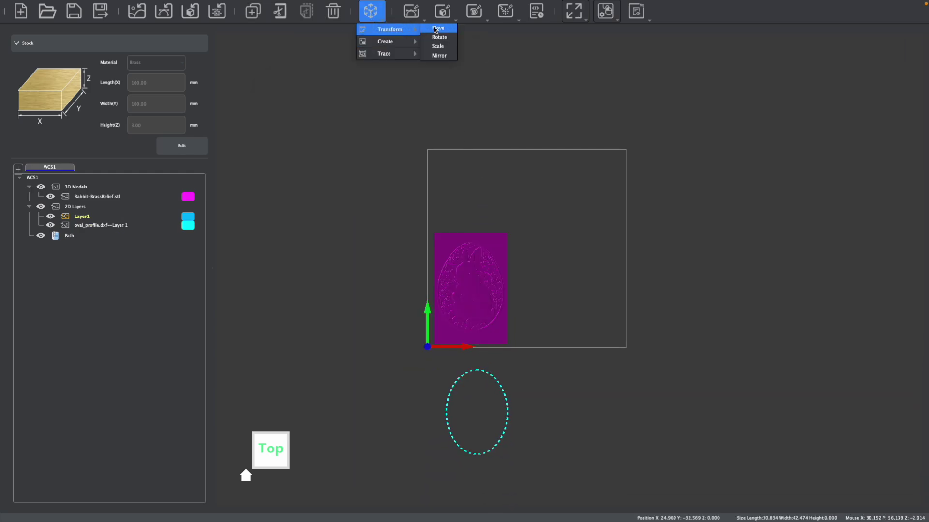
click(436, 29)
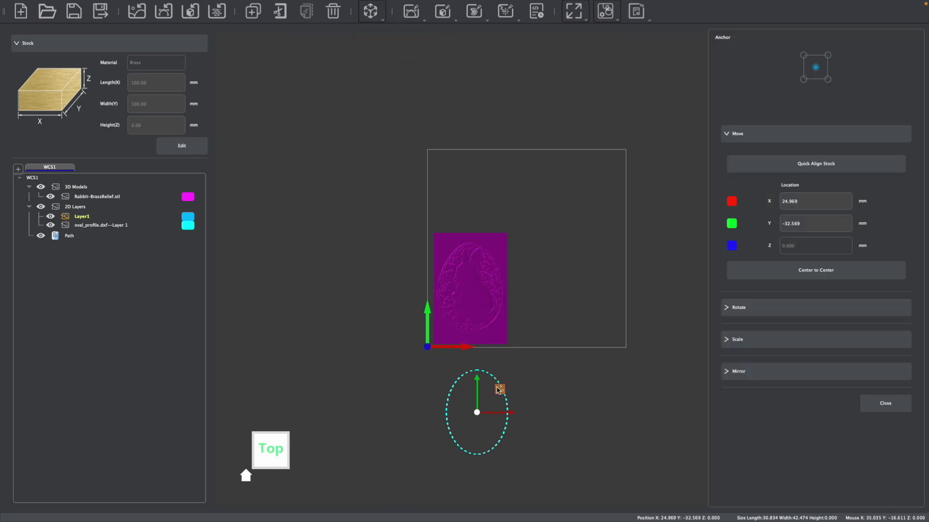
drag(500, 388, 489, 268)
scroll(490, 269, up, 5)
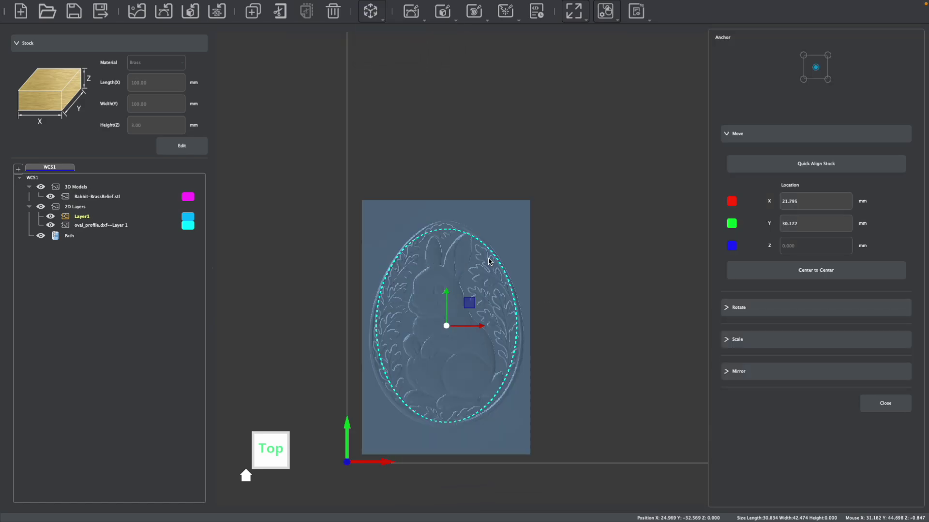
scroll(499, 269, down, 3)
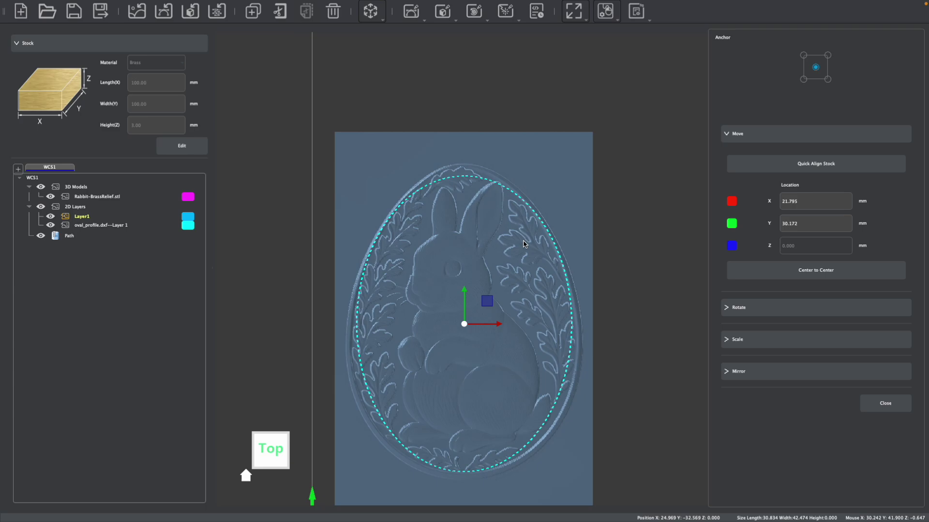
scroll(504, 270, up, 4)
middle_drag(503, 269, 532, 247)
mouse_move(511, 296)
mouse_down()
mouse_move(507, 307)
mouse_move(518, 290)
mouse_up()
scroll(507, 307, down, 2)
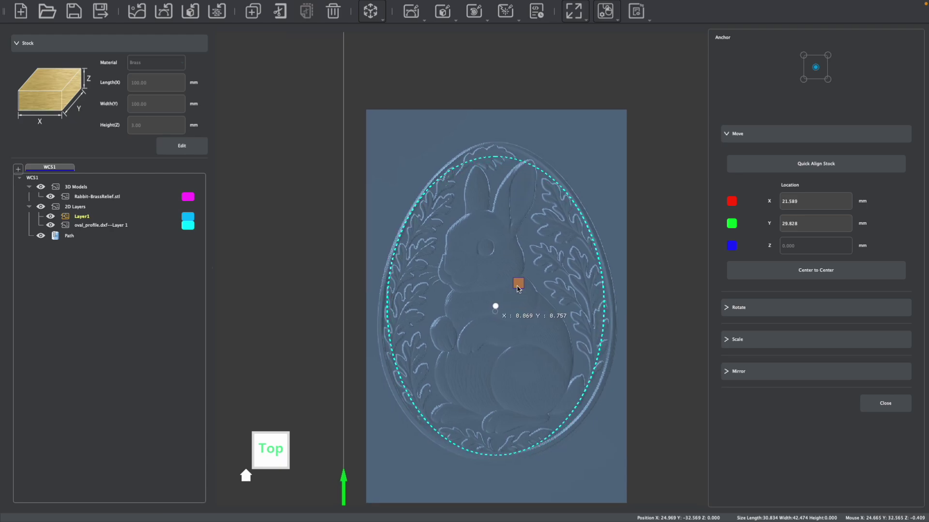
drag(518, 290, 519, 288)
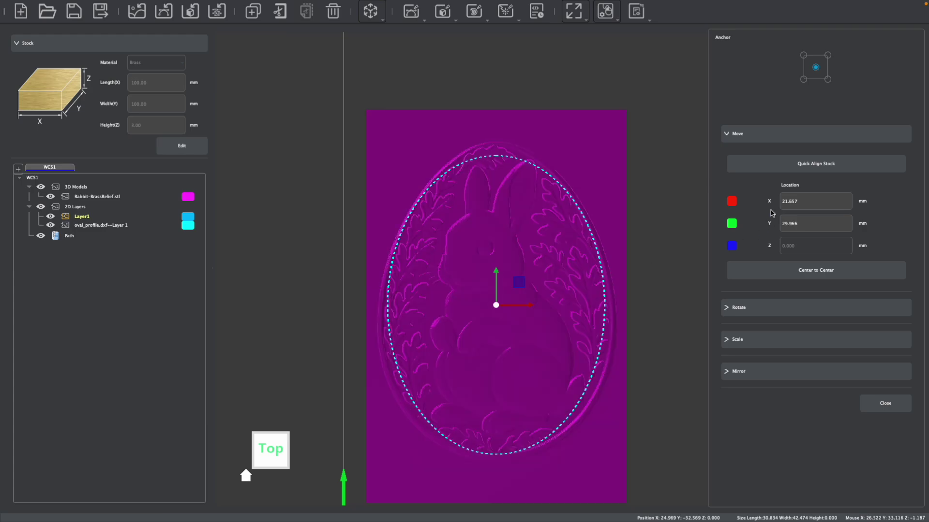
click(881, 411)
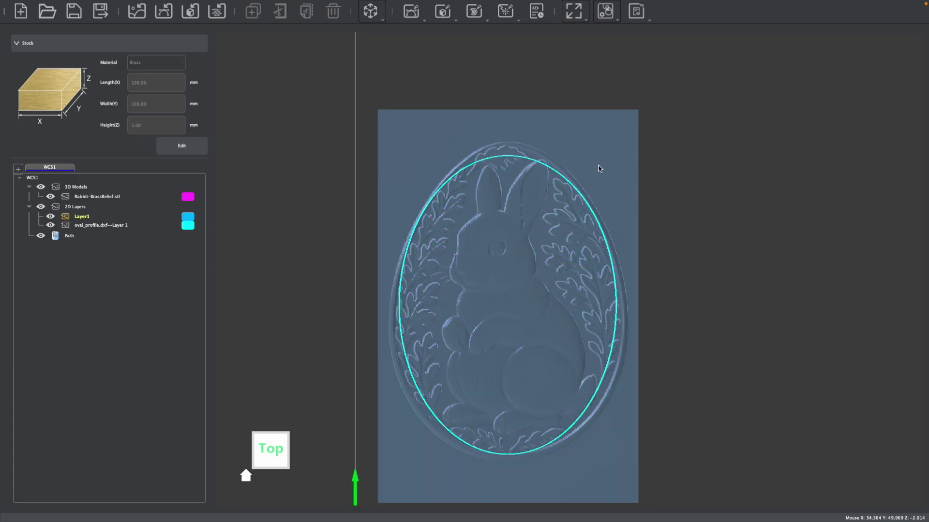
click(608, 178)
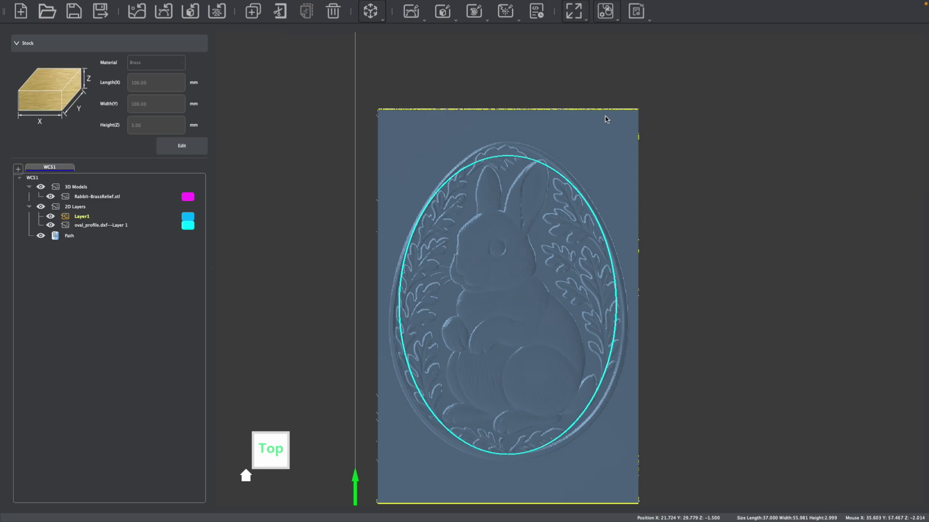
- Create a 3D Relief toolpath, replacing the default tool with the 1.5*6mm Flat End(Metal) single-flute tool
click(450, 15)
click(462, 34)
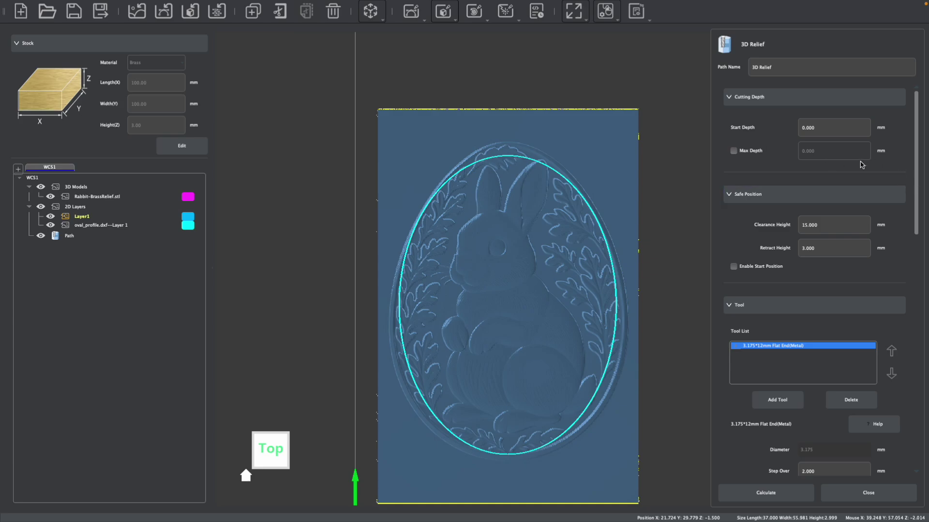
scroll(809, 119, down, 1)
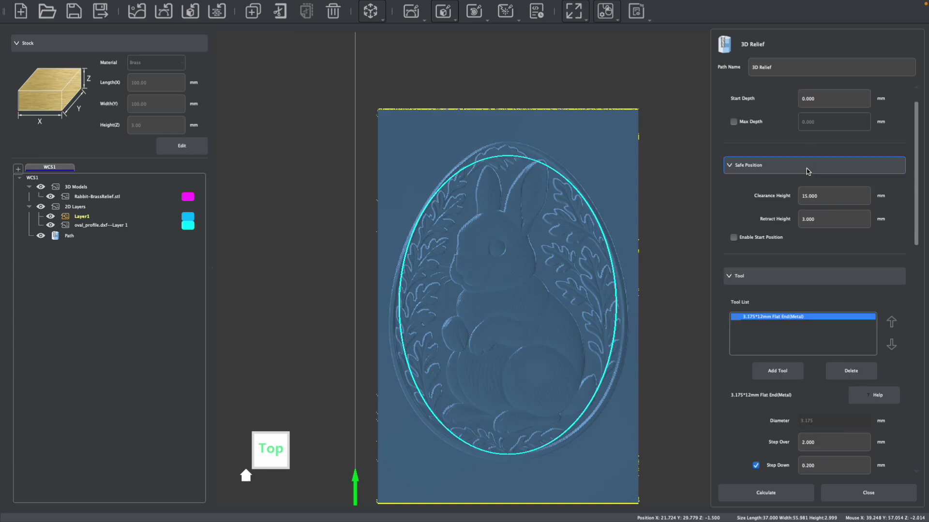
scroll(828, 212, down, 2)
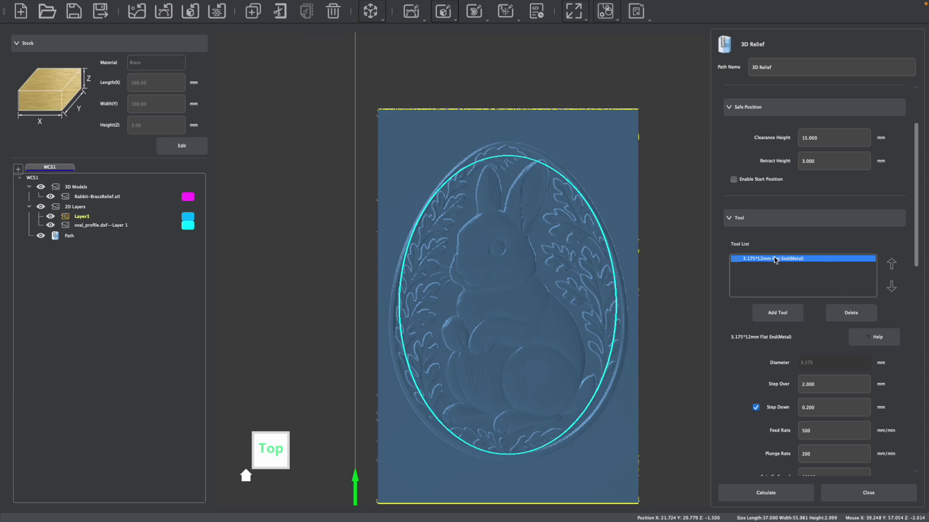
click(838, 313)
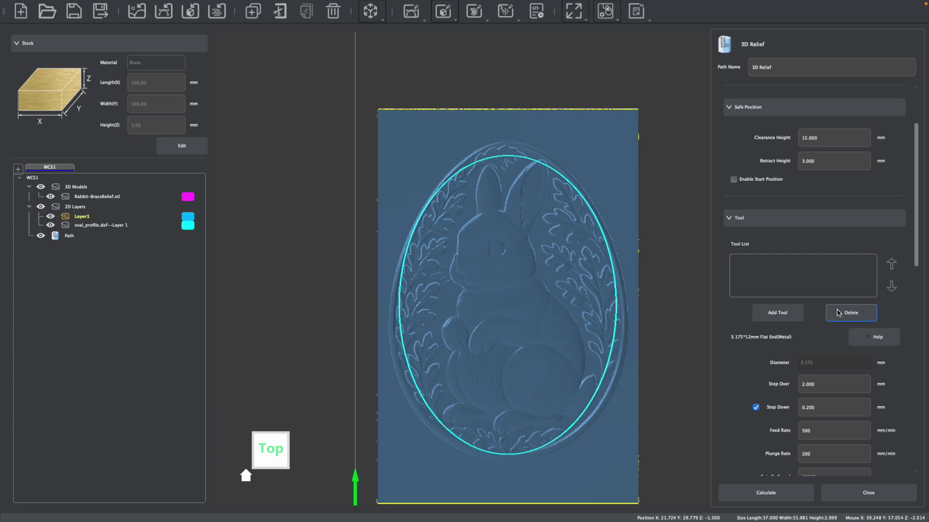
click(784, 315)
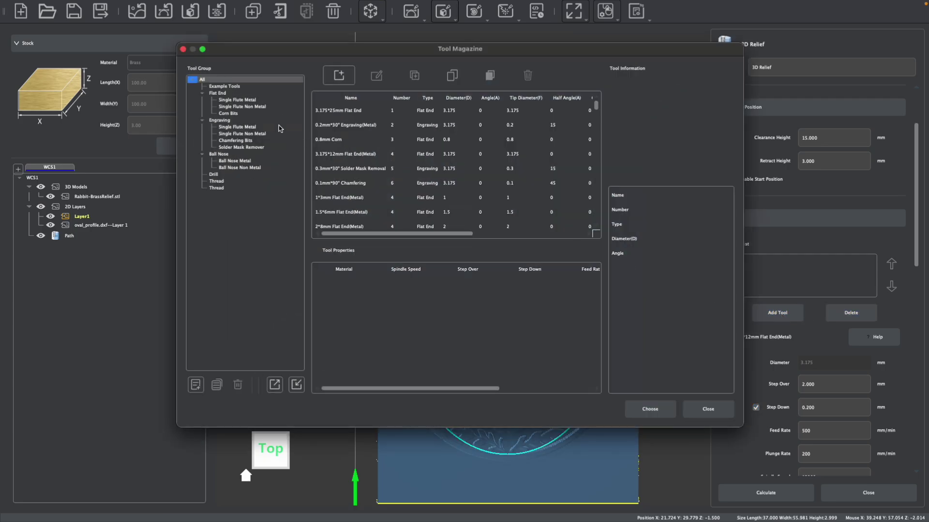
click(243, 101)
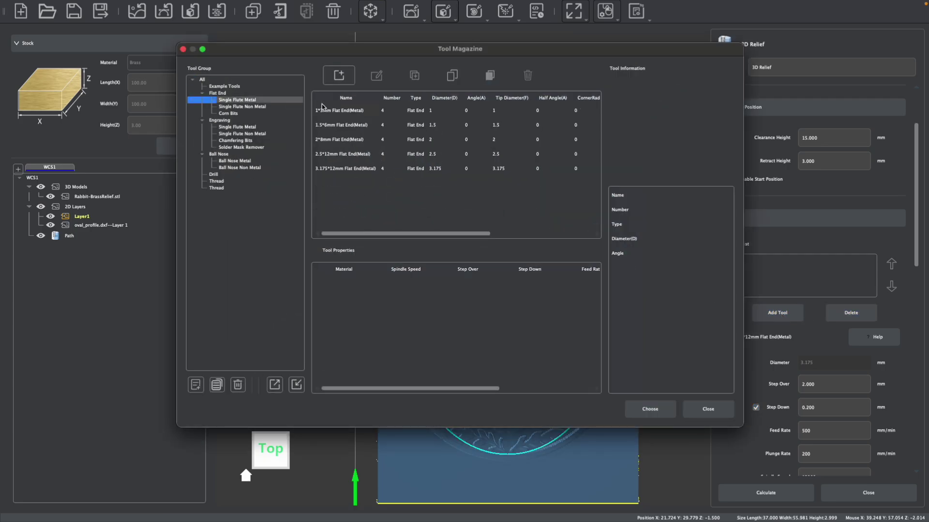
click(337, 126)
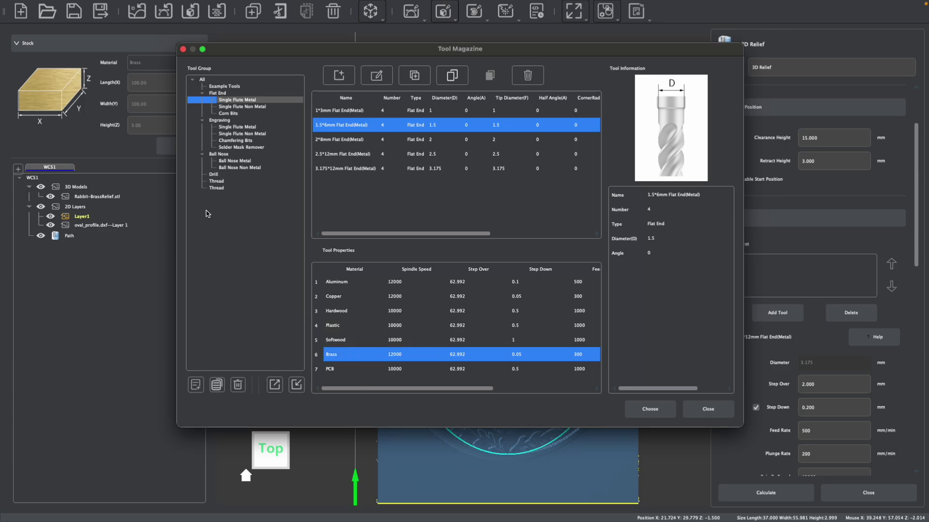
click(659, 412)
- Set the 3D Relief step down to 0.1 mm and depth allowance to 0.2 mm
scroll(796, 382, down, 1)
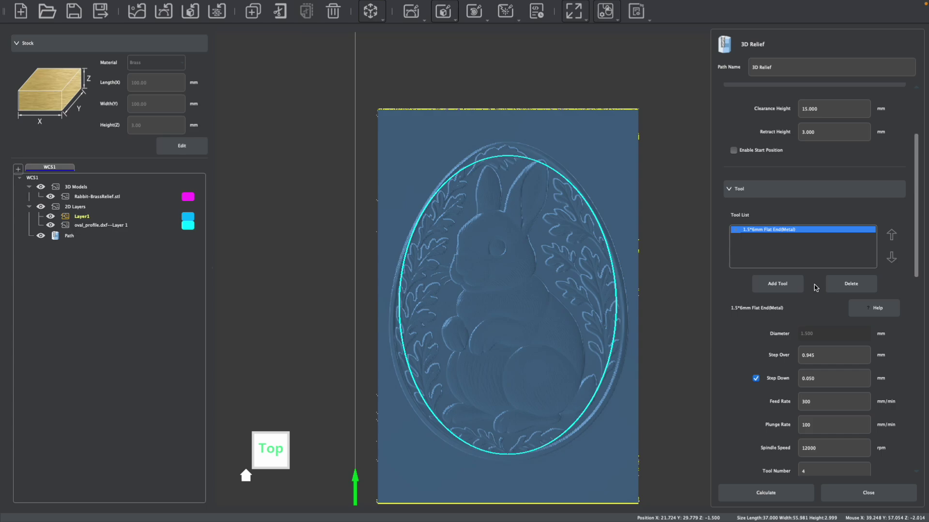
scroll(829, 315, down, 2)
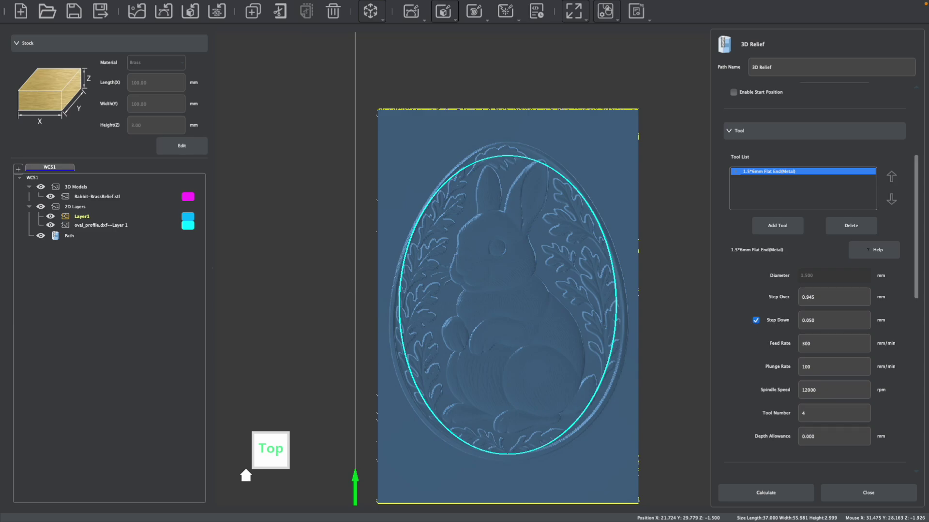
click(839, 323)
text(.1)
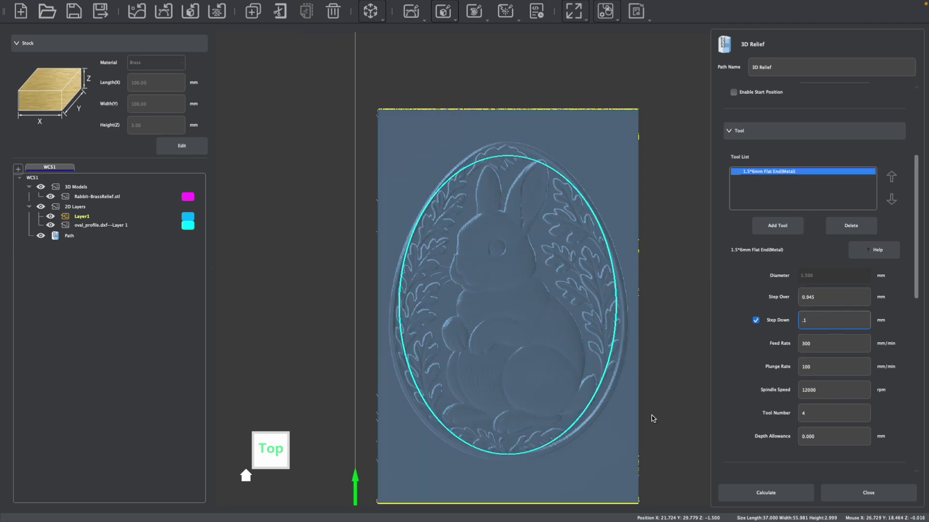
scroll(844, 385, down, 1)
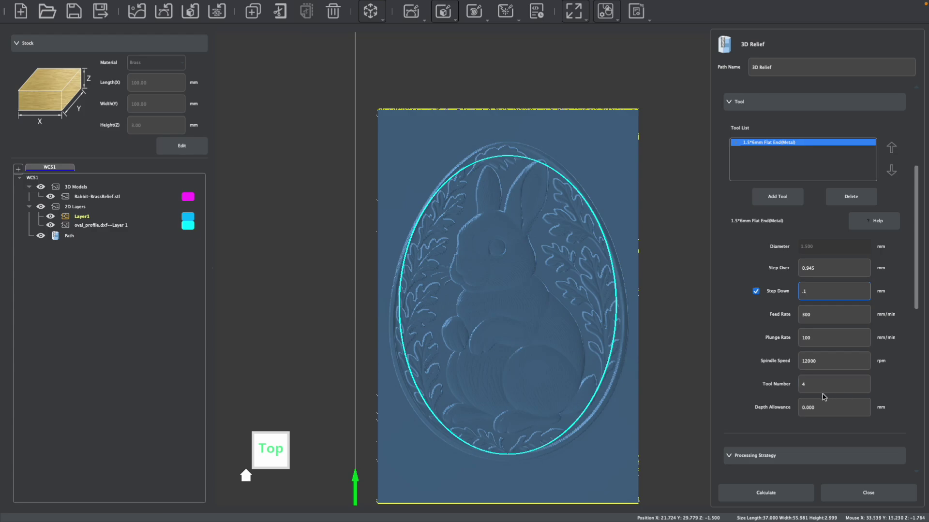
double_click(818, 388)
key(Tab)
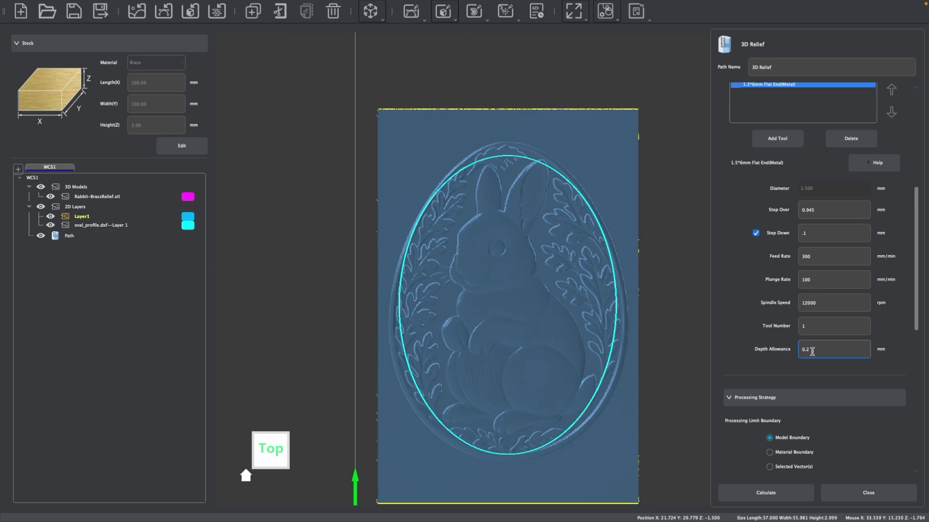
scroll(785, 124, up, 1)
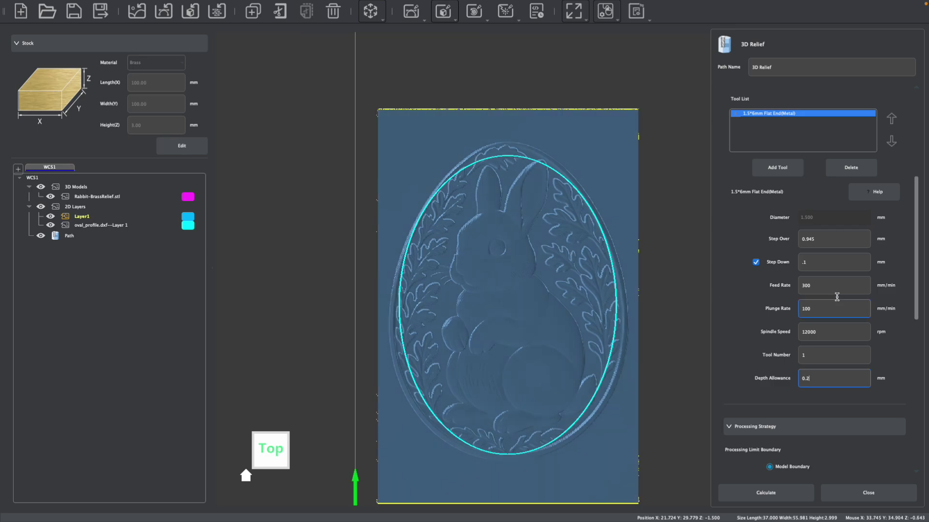
scroll(813, 313, down, 2)
scroll(814, 312, down, 4)
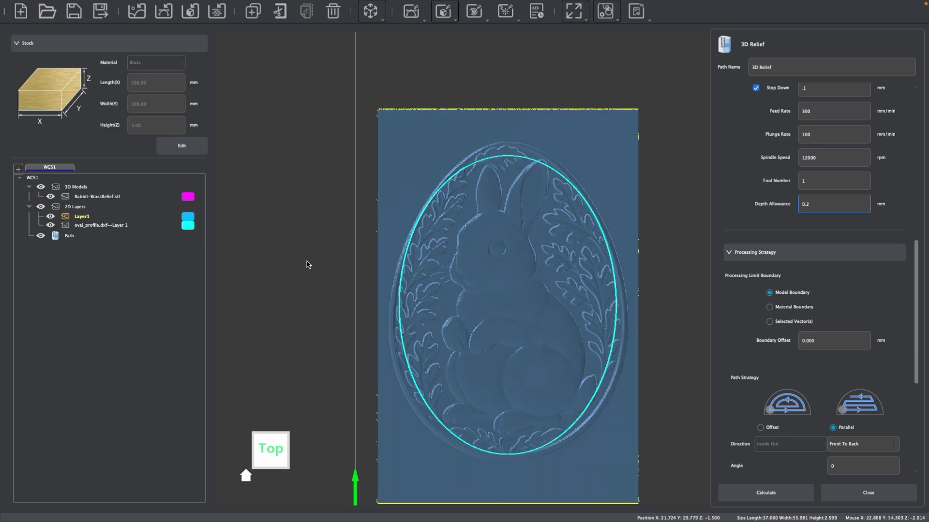
- Limit the 3D Relief machining to the selected oval vector boundary
click(769, 323)
click(617, 297)
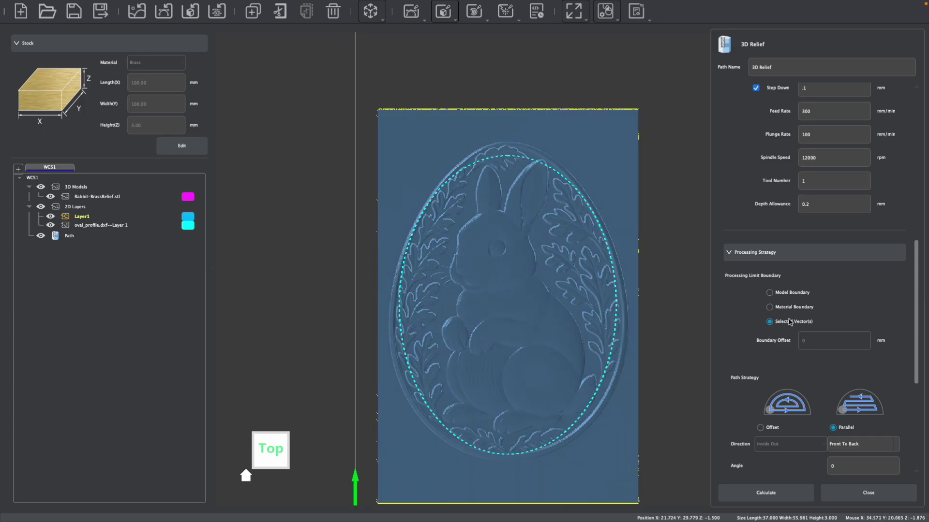
scroll(790, 323, down, 7)
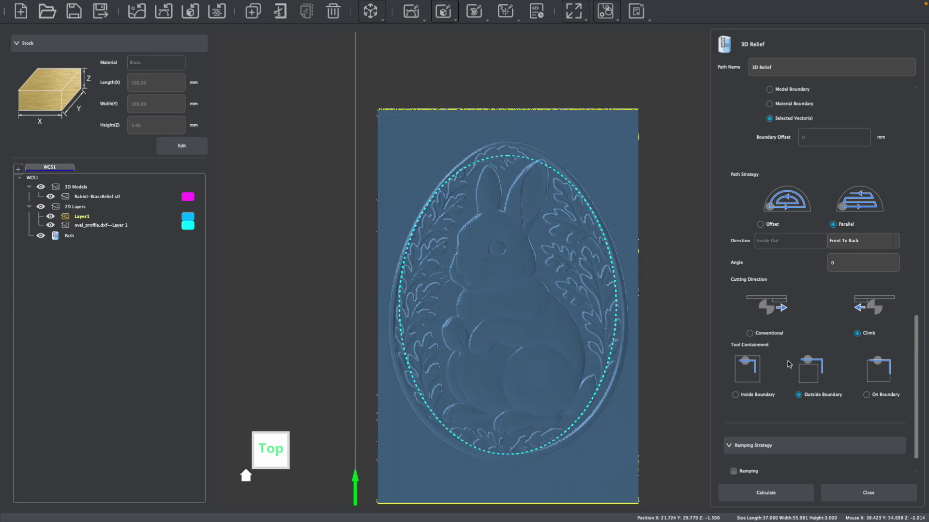
scroll(799, 315, down, 1)
- Enable ramping at a 20° angle and calculate the relief toolpath
click(742, 447)
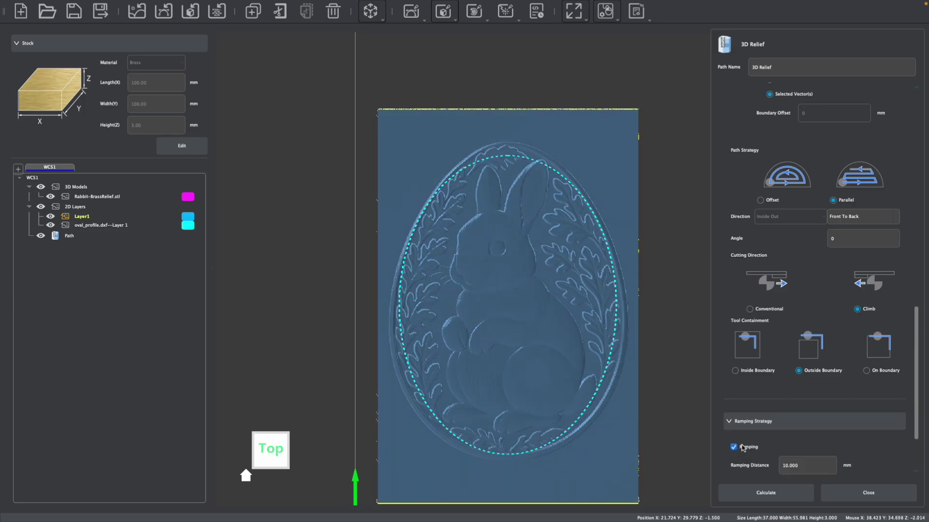
scroll(755, 436, down, 3)
click(812, 383)
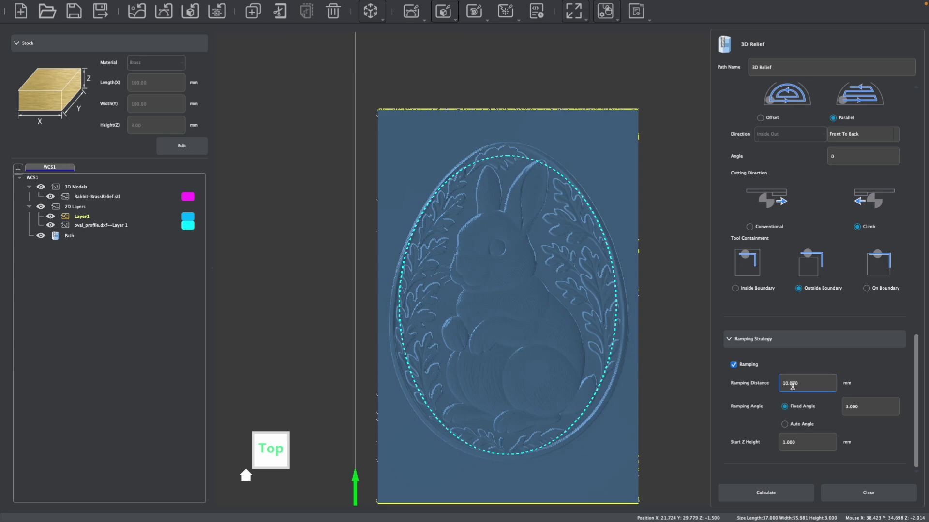
click(876, 406)
key(ctrl+a)
click(784, 492)
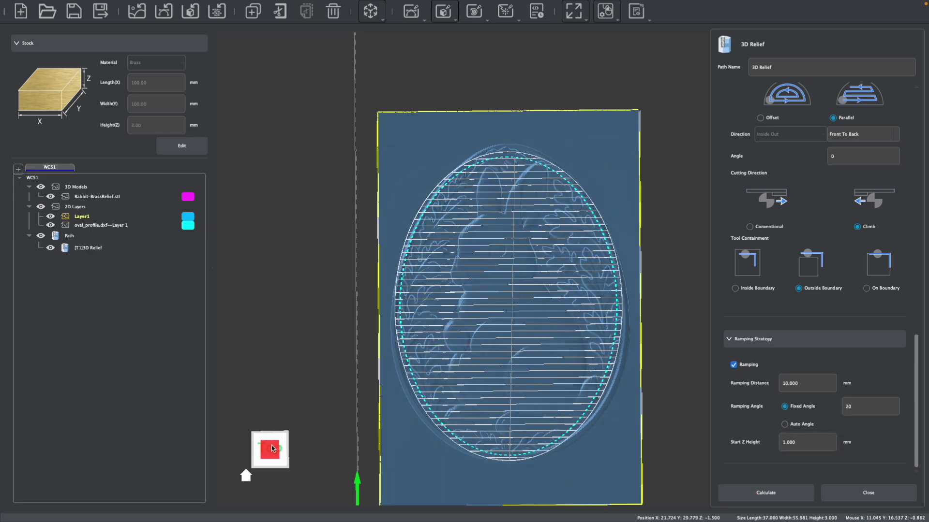
- Inspect the calculated relief toolpath in perspective, return to top view, and close the settings
drag(270, 451, 297, 433)
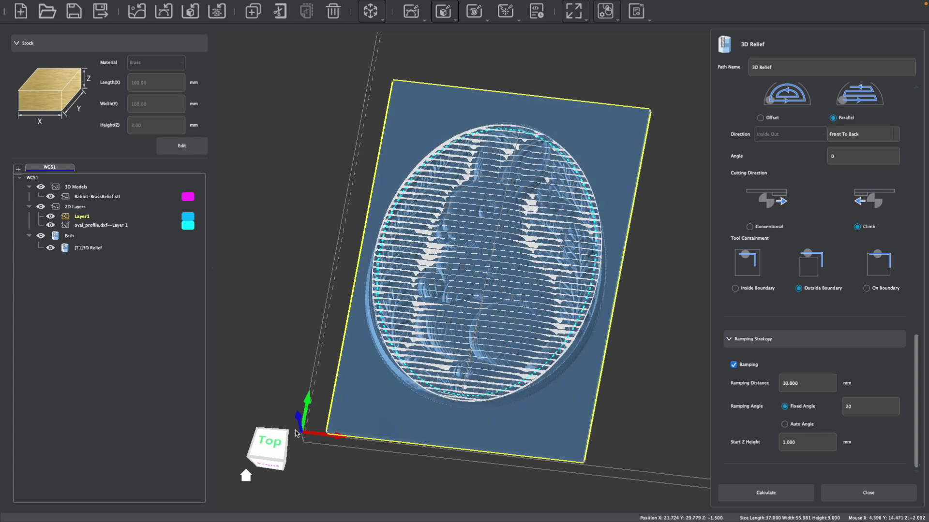
click(269, 442)
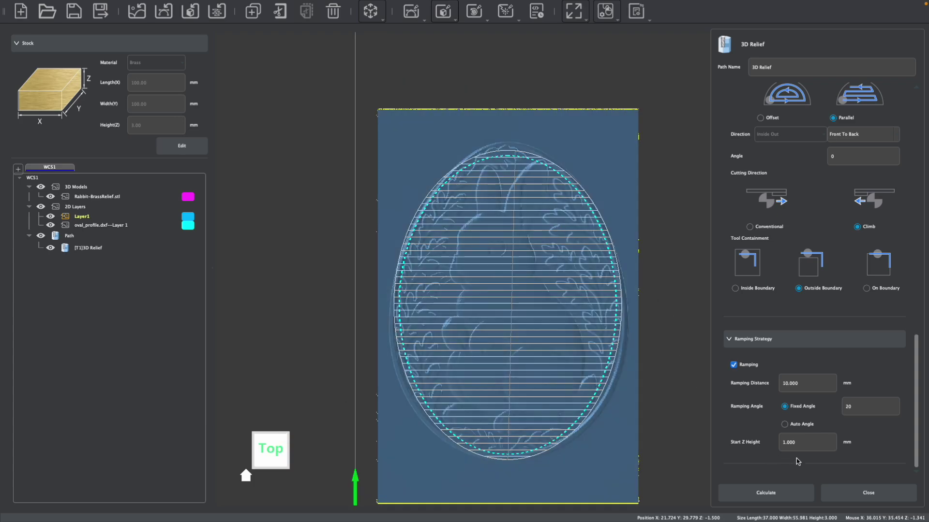
click(857, 491)
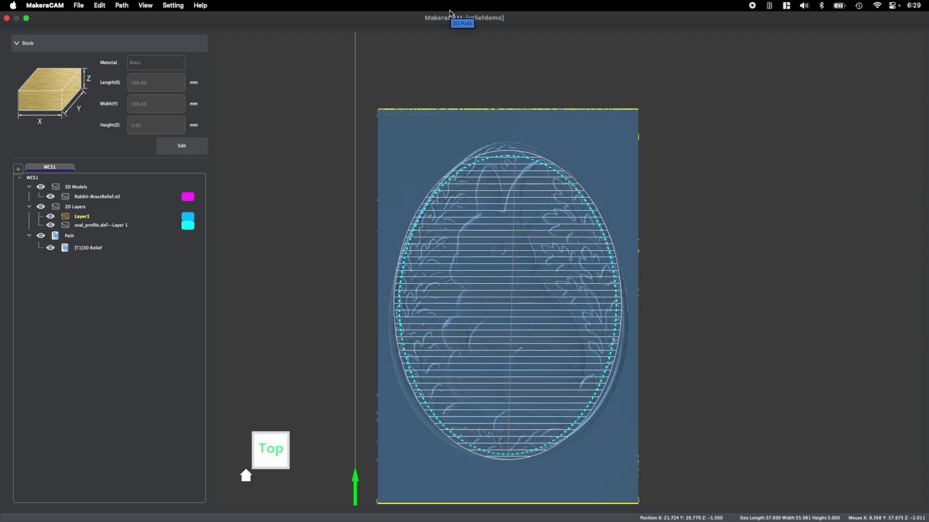
- Start a second 3D Relief operation, replacing the 1.5*6mm flat end with the 0.2mm*30° Engraving(Metal) tool
click(445, 12)
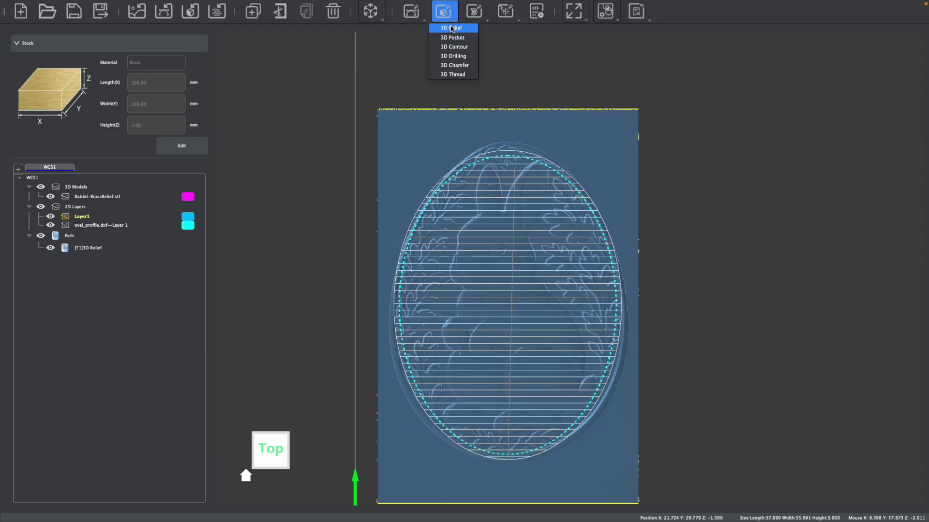
click(453, 28)
scroll(832, 196, down, 10)
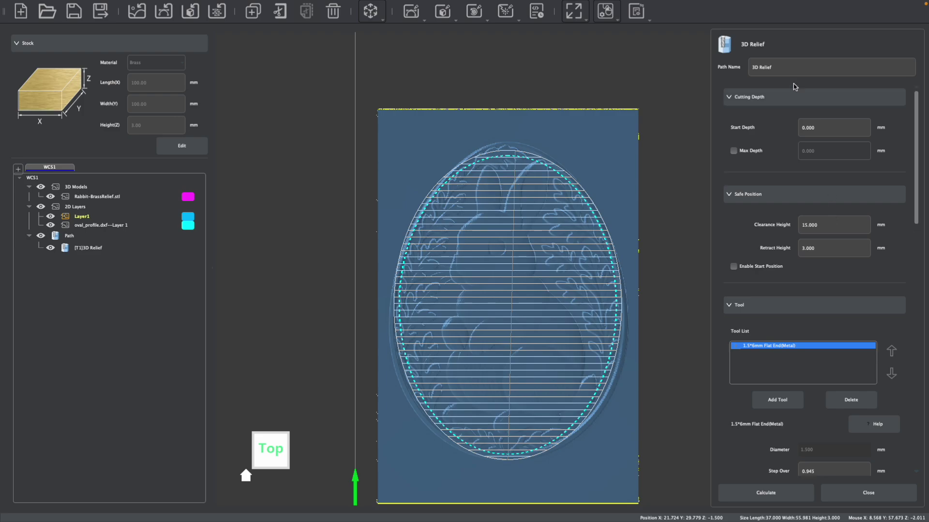
scroll(801, 226, down, 1)
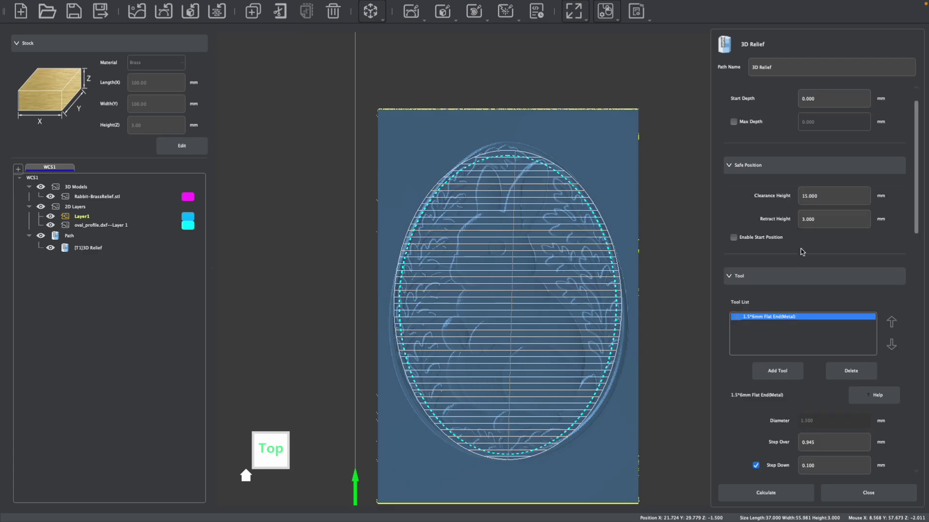
click(853, 371)
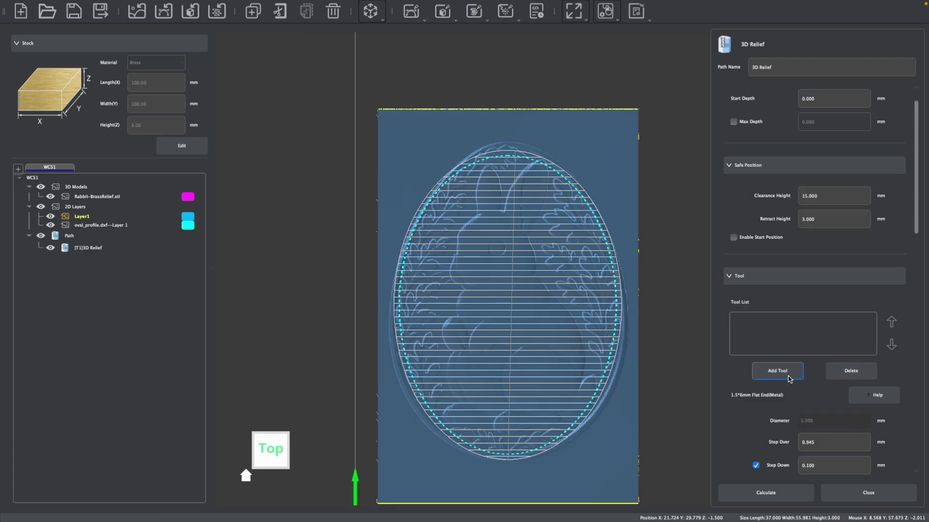
click(788, 375)
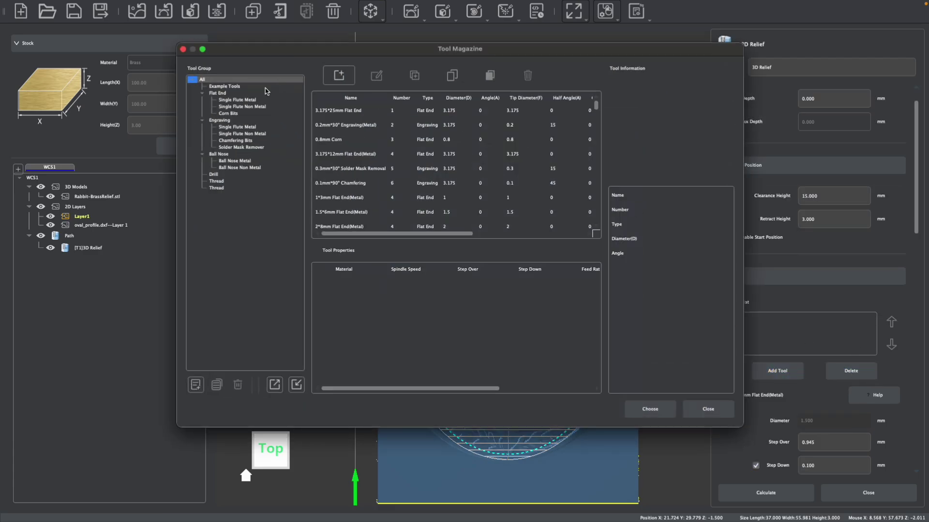
click(248, 128)
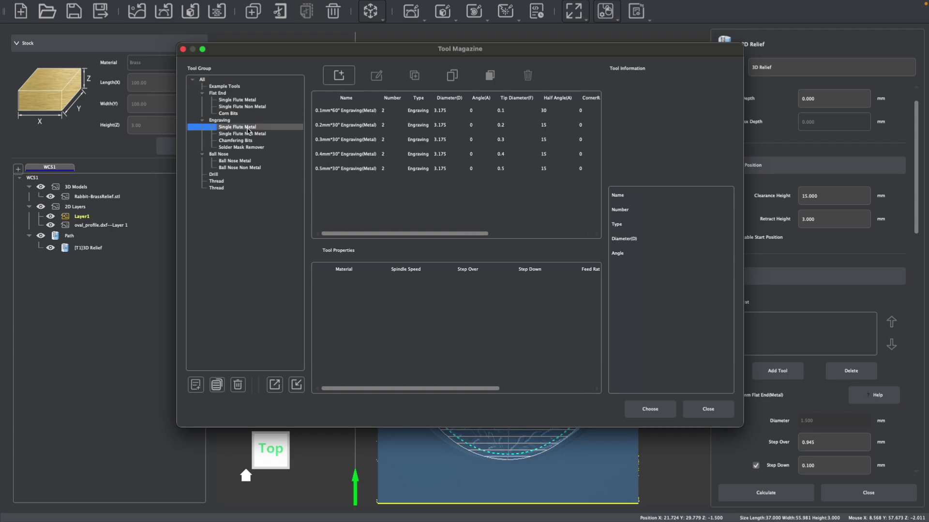
click(329, 126)
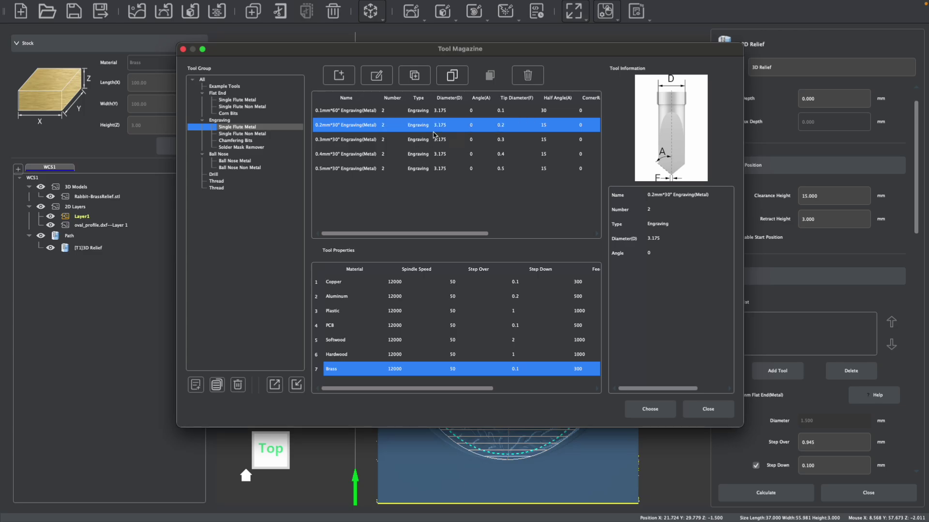
click(651, 409)
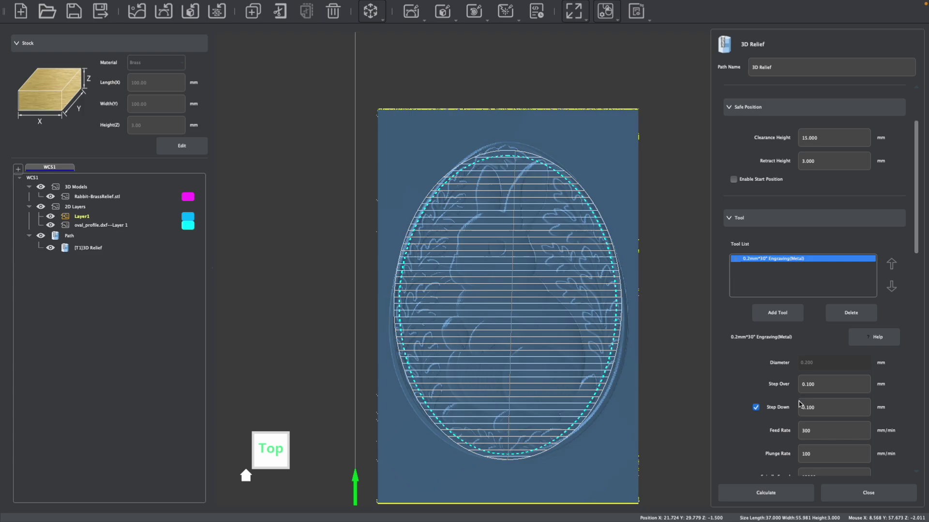
- Turn off step down, set tool number 2 and depth allowance 0, and review the boundary and ramping settings
scroll(799, 404, down, 2)
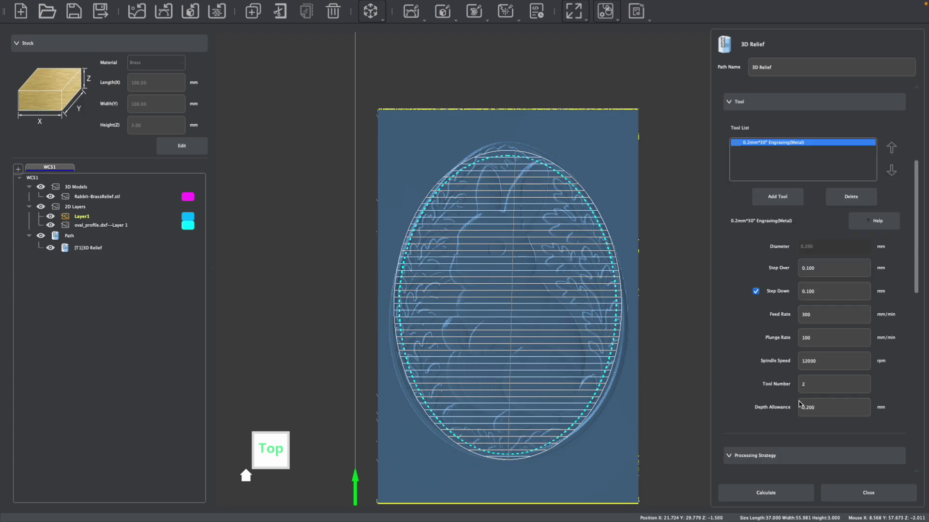
click(755, 292)
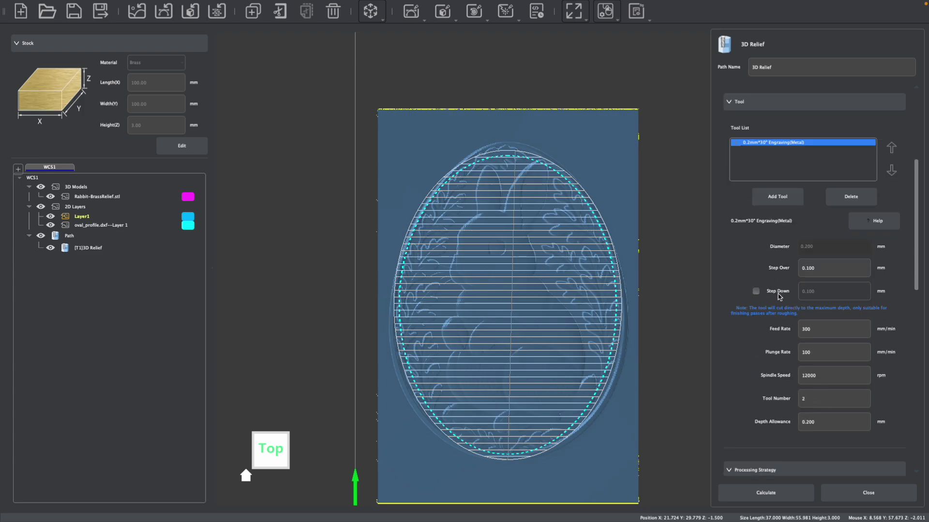
click(801, 352)
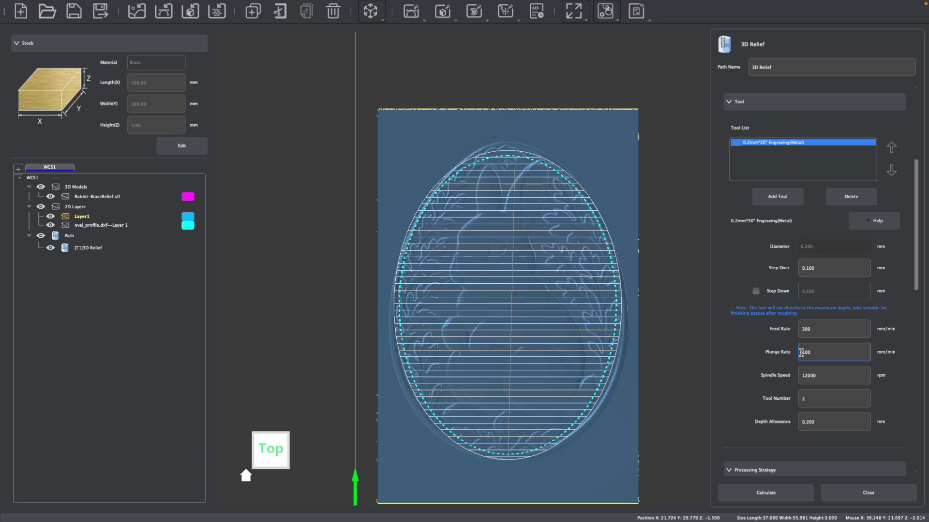
double_click(803, 400)
drag(817, 424, 792, 426)
text(0)
scroll(805, 353, down, 1)
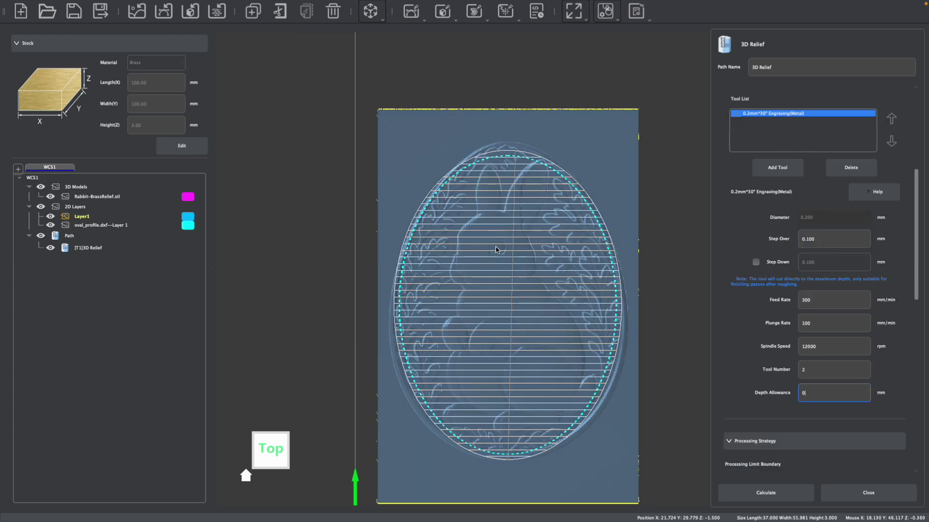
scroll(784, 313, down, 2)
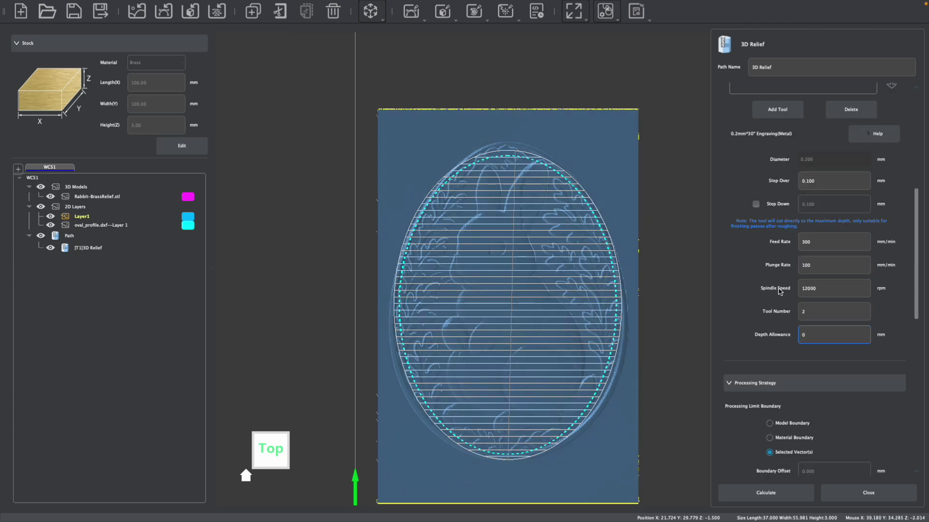
scroll(779, 290, down, 2)
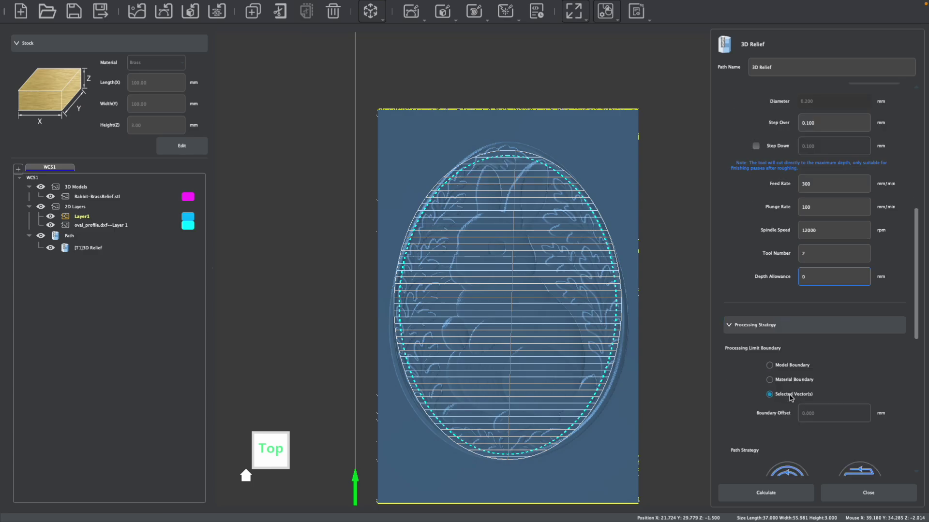
scroll(789, 396, down, 1)
scroll(784, 364, down, 2)
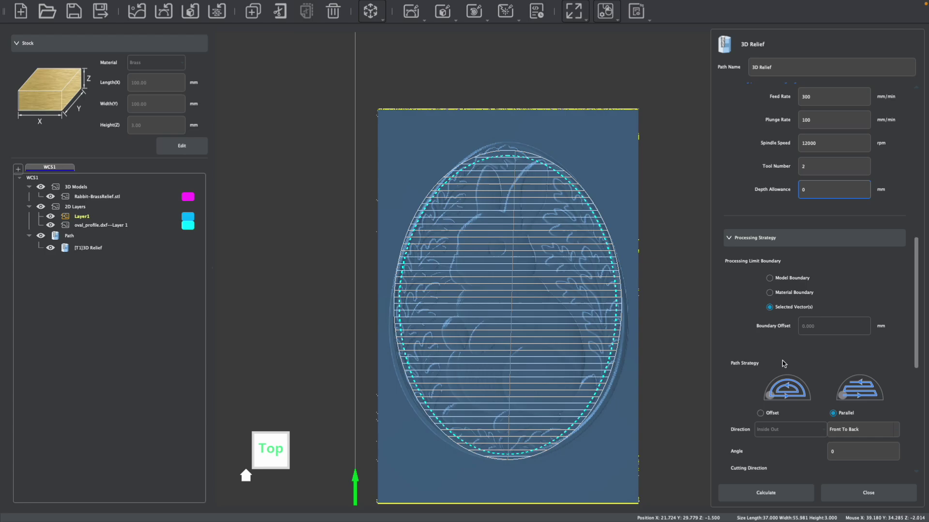
scroll(783, 364, down, 8)
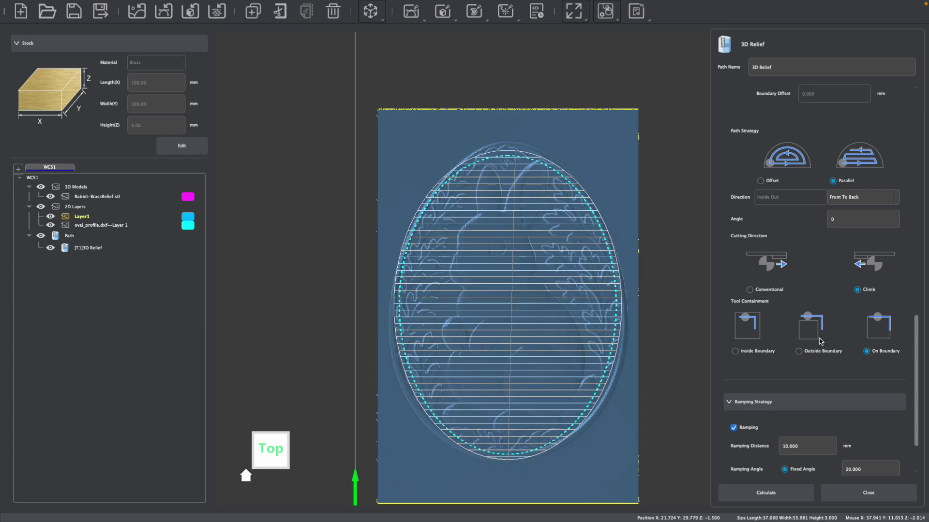
scroll(818, 341, down, 2)
scroll(757, 373, down, 1)
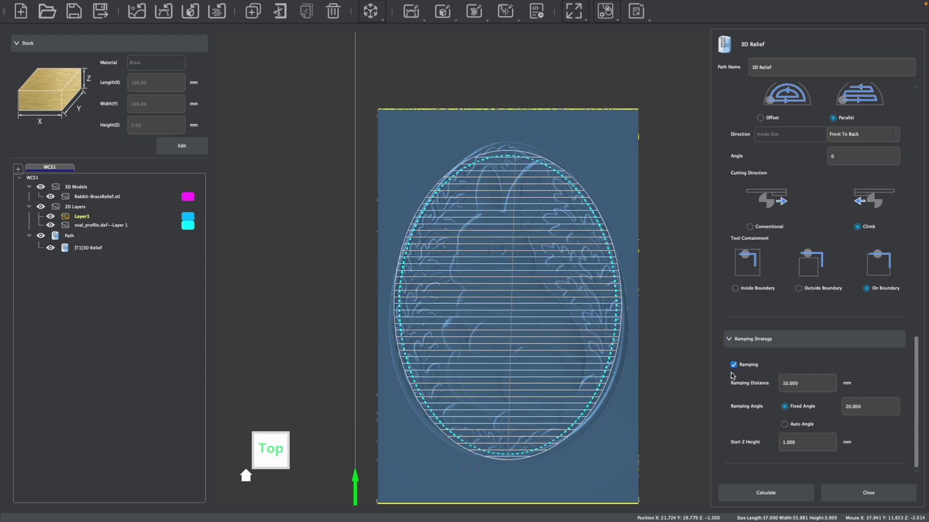
- Calculate the [T2]3D Relief engraving toolpath and close its settings
click(757, 496)
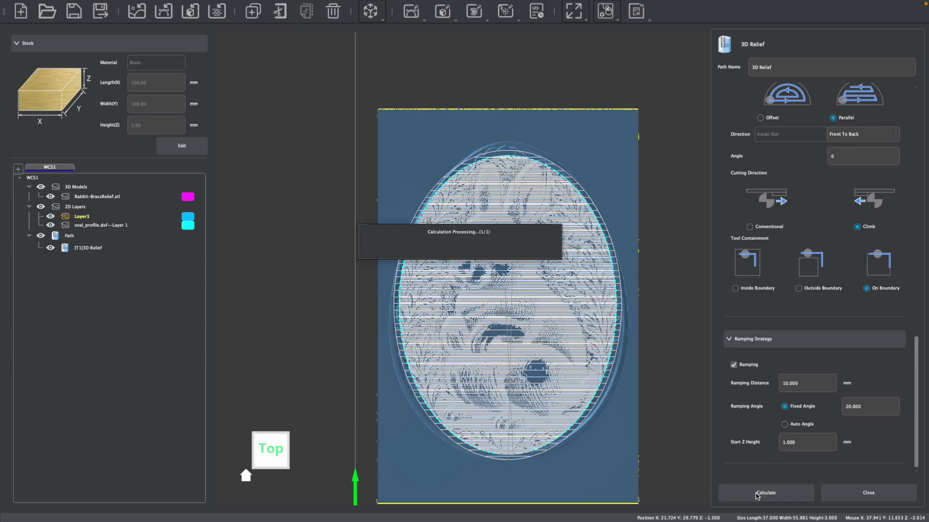
scroll(495, 296, up, 5)
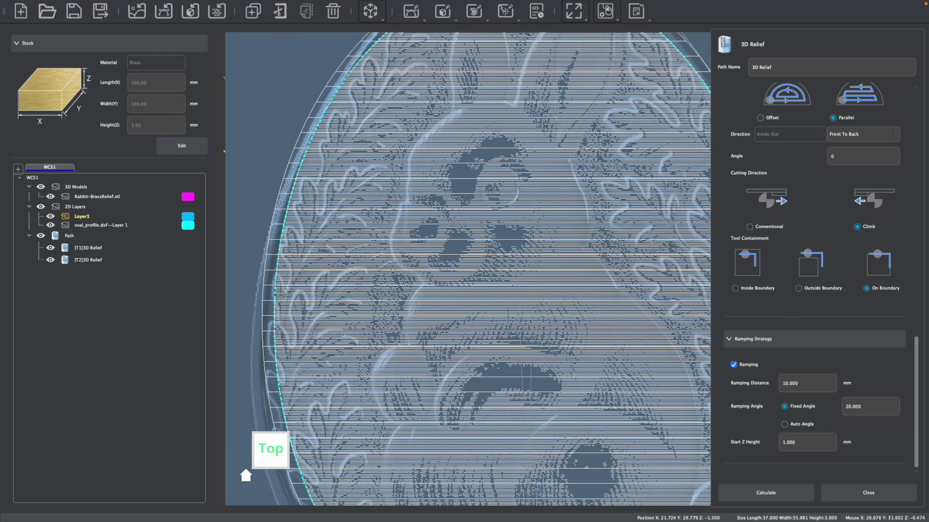
click(843, 492)
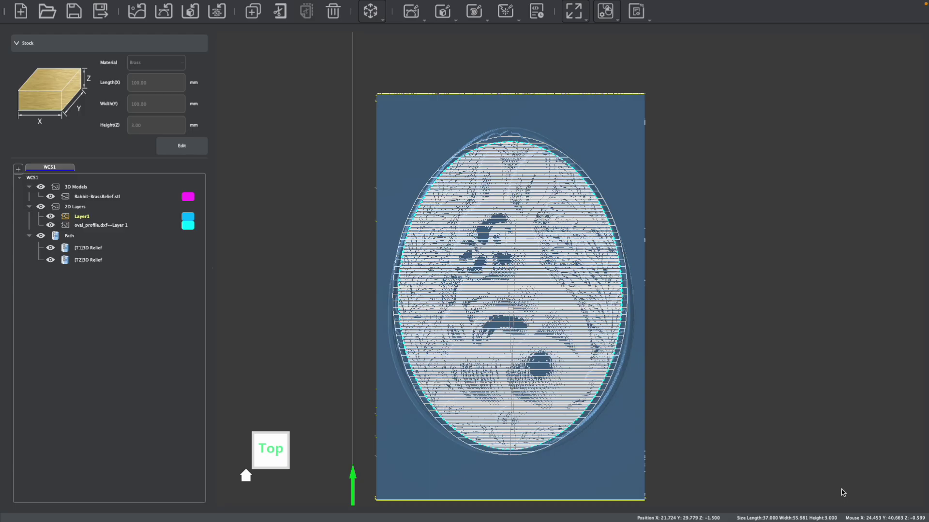
click(280, 190)
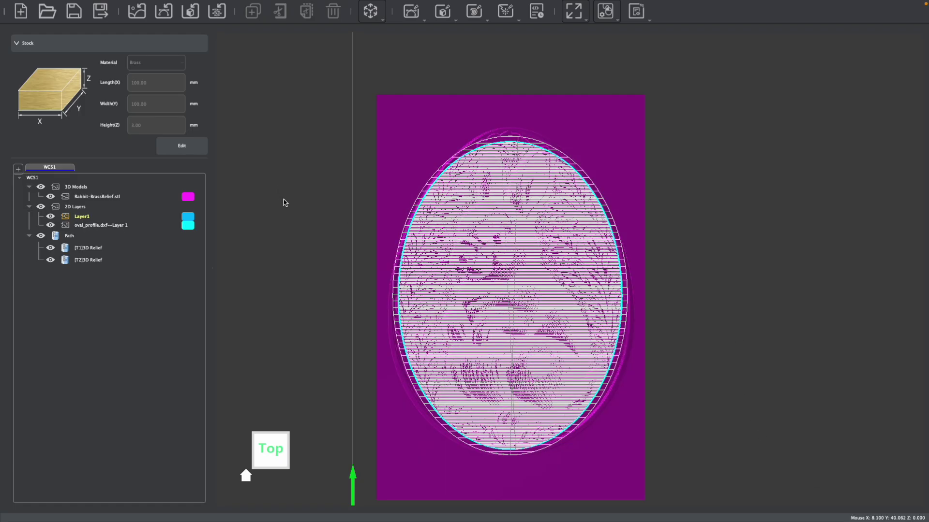
mouse_move(273, 439)
mouse_down()
mouse_move(274, 449)
mouse_move(265, 440)
mouse_up()
click(412, 11)
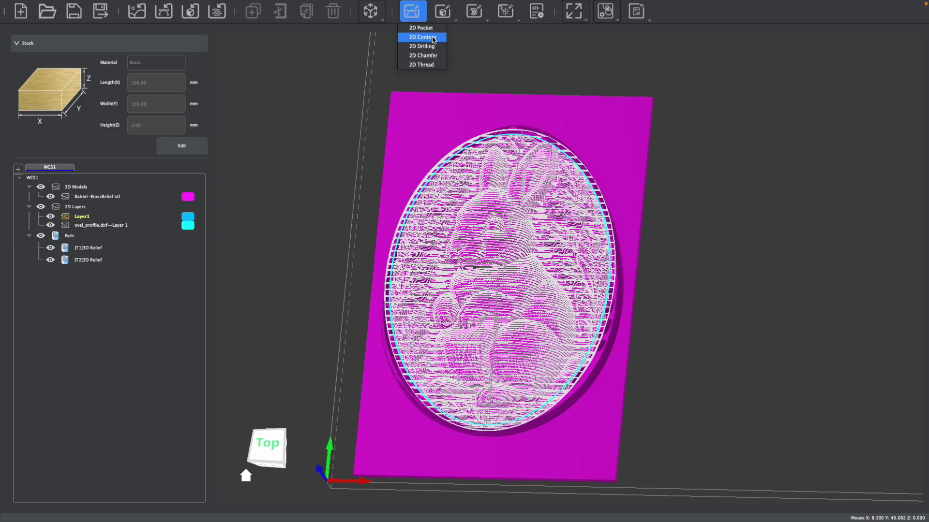
- Start a new 2D Contour operation and select the rabbit relief model
click(424, 38)
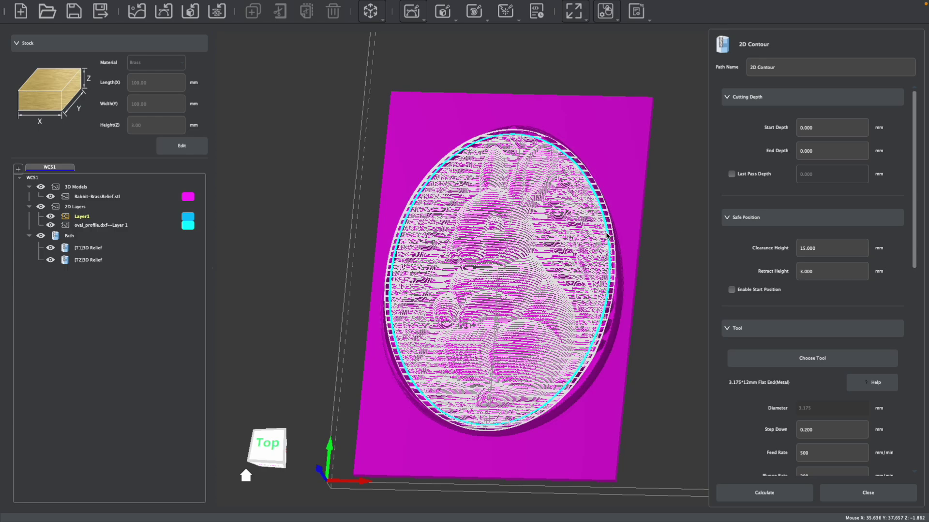
click(607, 237)
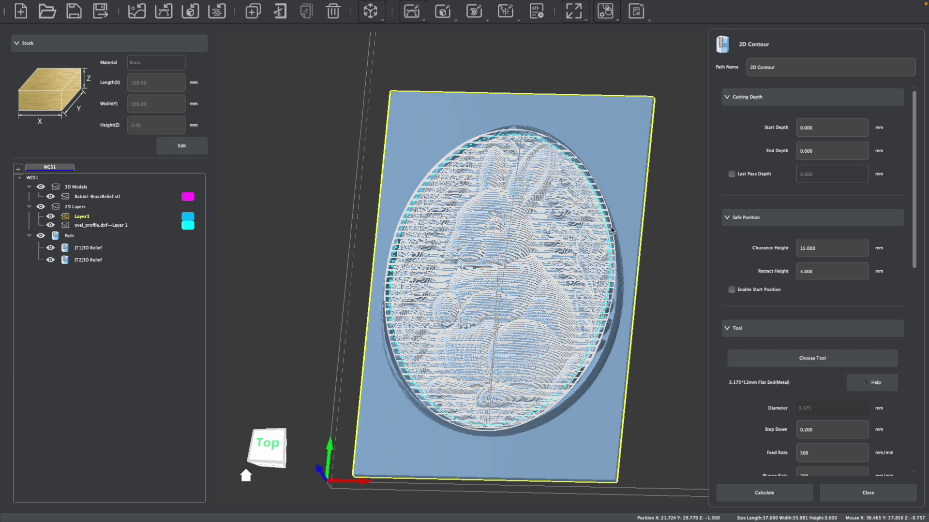
scroll(611, 230, up, 5)
scroll(600, 237, down, 5)
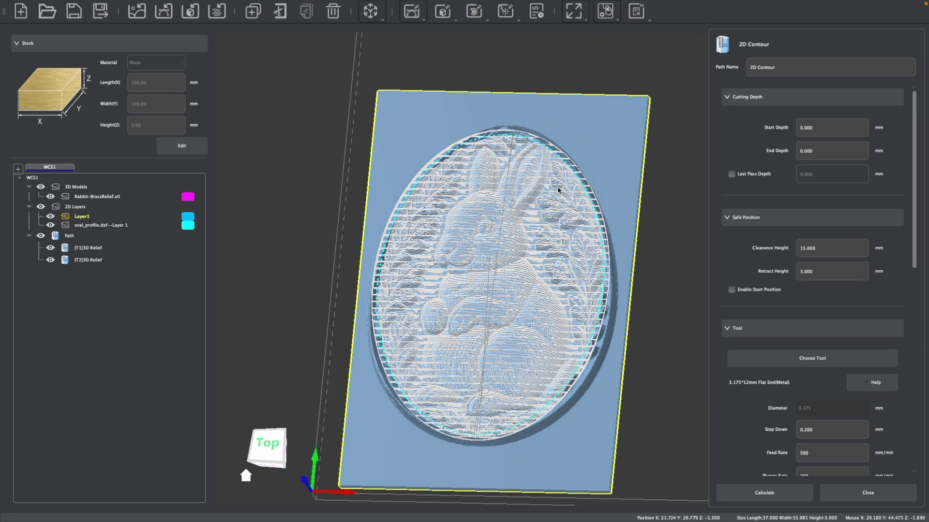
- Use the oval_profile.dxf outline as contour geometry, viewed from the top, and set End Depth to 3.5 mm
click(41, 236)
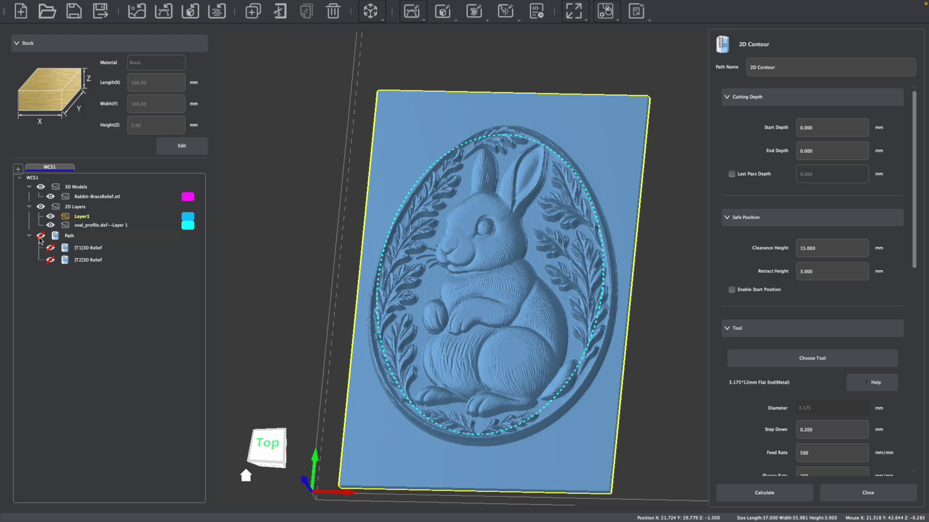
click(40, 236)
right_click(86, 227)
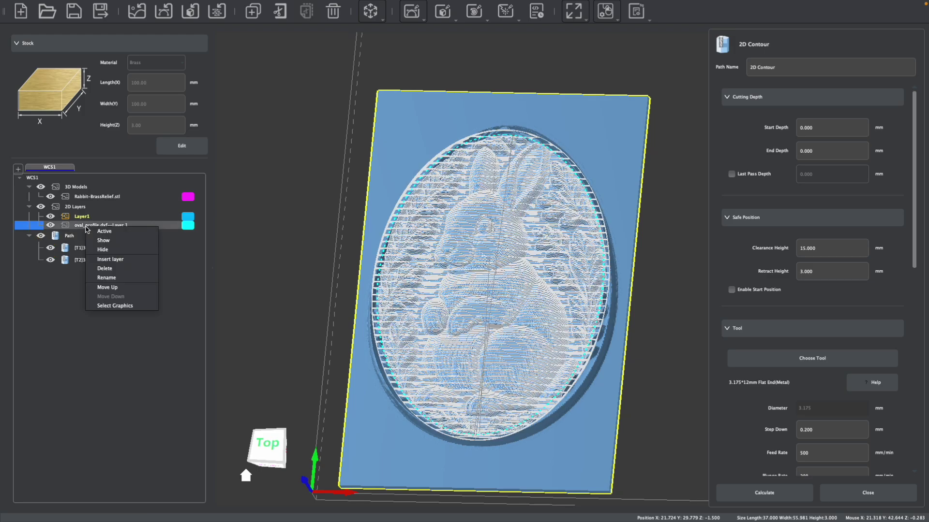
click(123, 306)
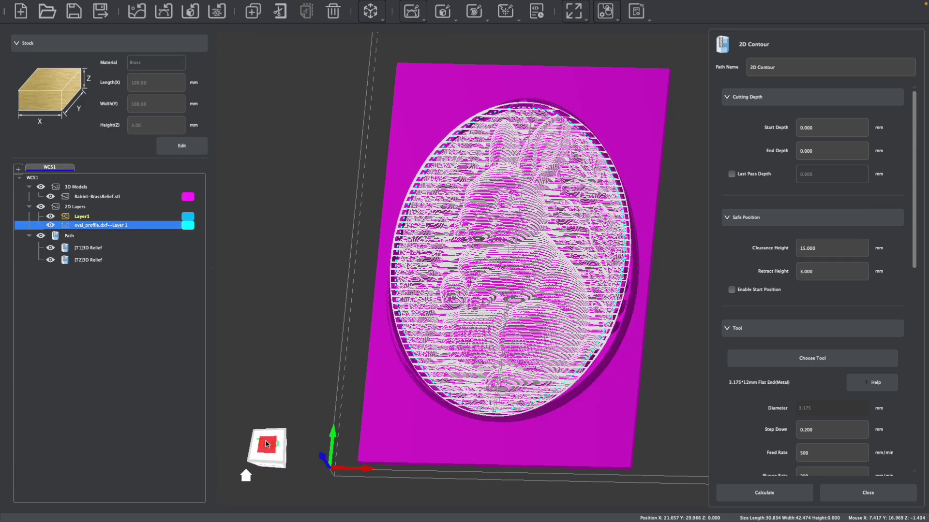
click(267, 443)
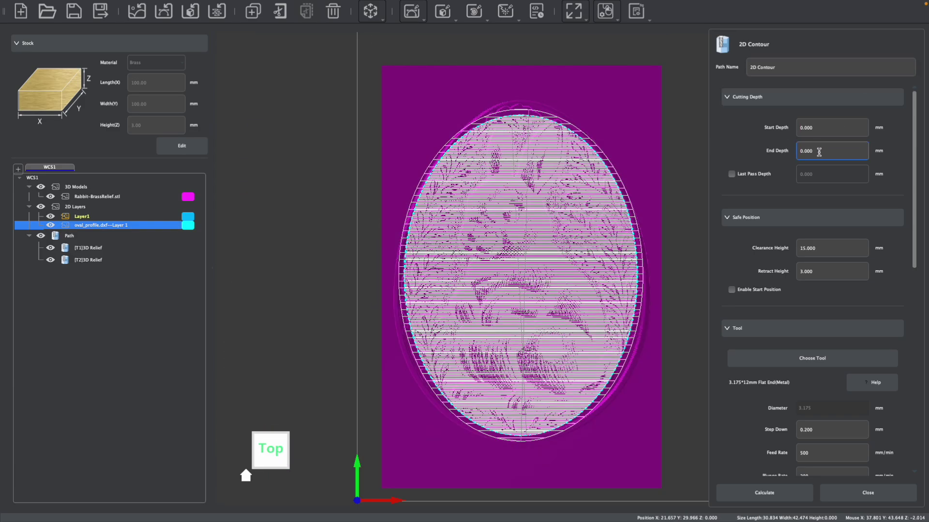
click(834, 154)
drag(841, 154, 788, 155)
- Choose the 1.5*6mm Flat End(Metal) tool from Single Flute Metal for the contour
scroll(771, 315, down, 2)
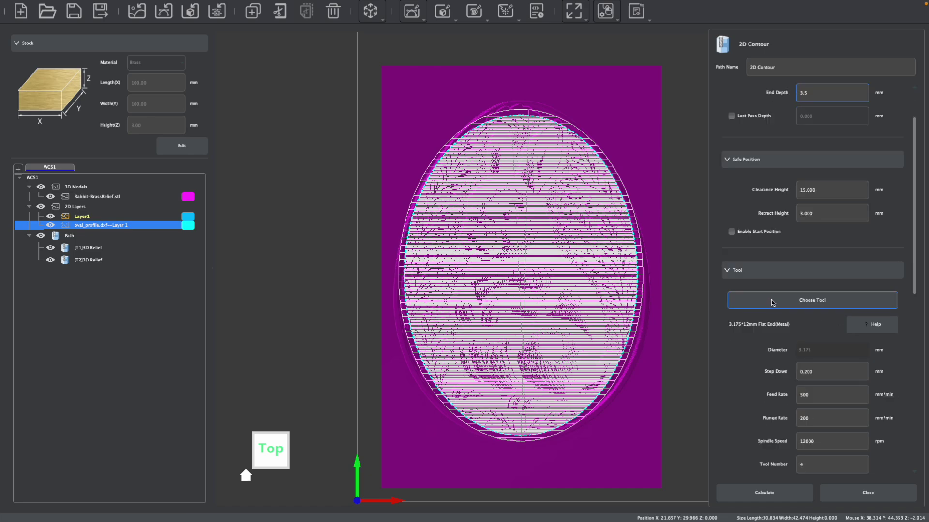
click(773, 303)
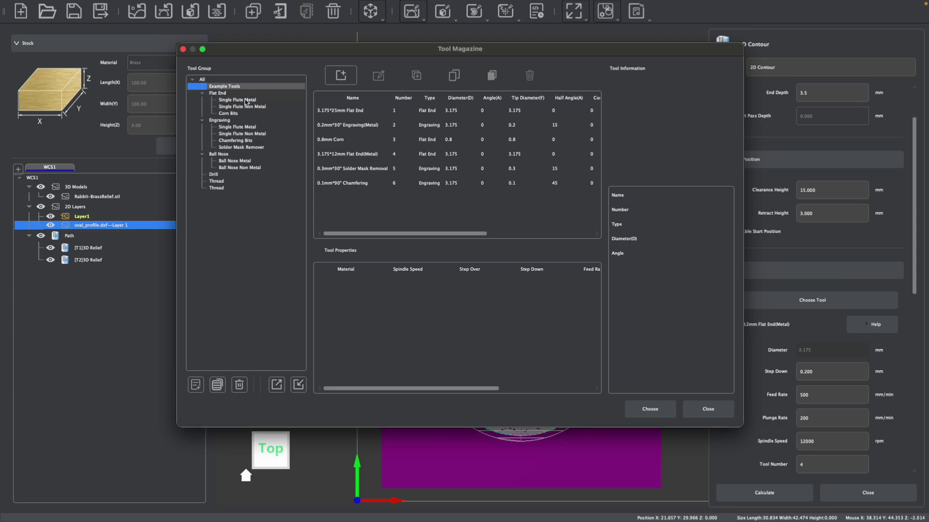
click(246, 100)
click(351, 127)
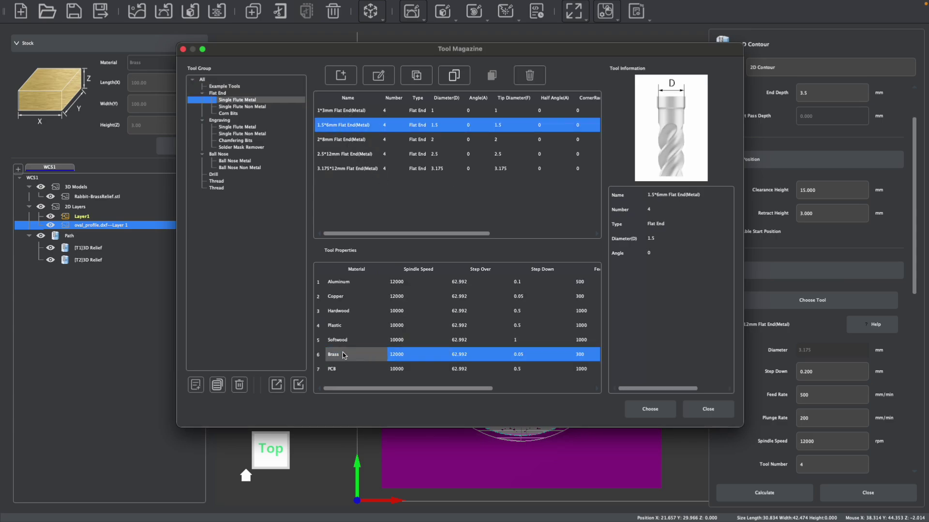
click(651, 409)
- Set the contour's Step Down to .1 and Tool Number to 1
scroll(762, 373, down, 1)
click(831, 343)
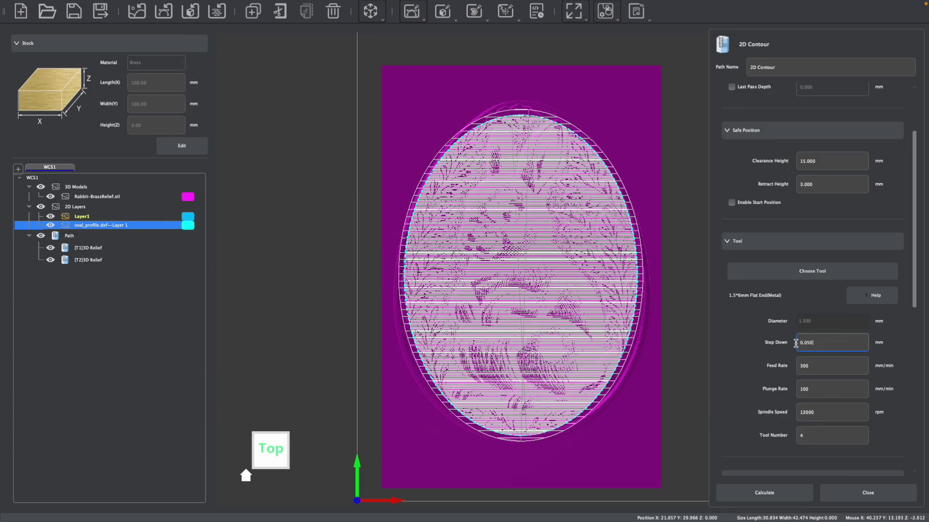
double_click(795, 344)
scroll(797, 387, down, 1)
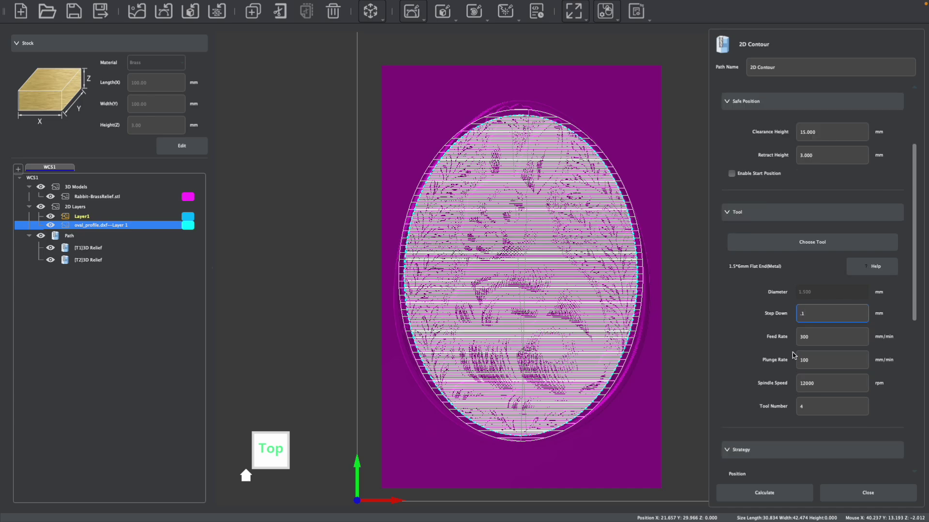
double_click(819, 406)
scroll(831, 312, down, 1)
scroll(831, 311, down, 2)
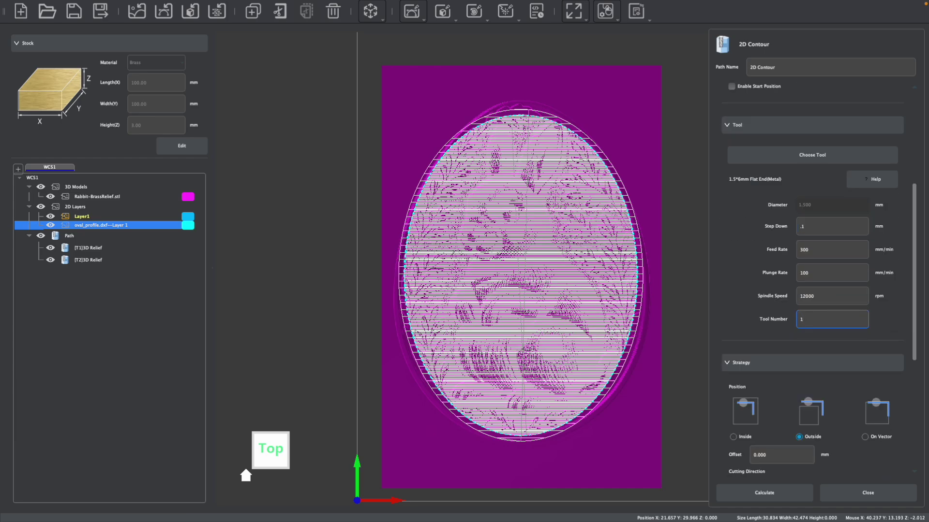
- Enable ramping on the contour with a 20° ramping angle
scroll(798, 341, down, 3)
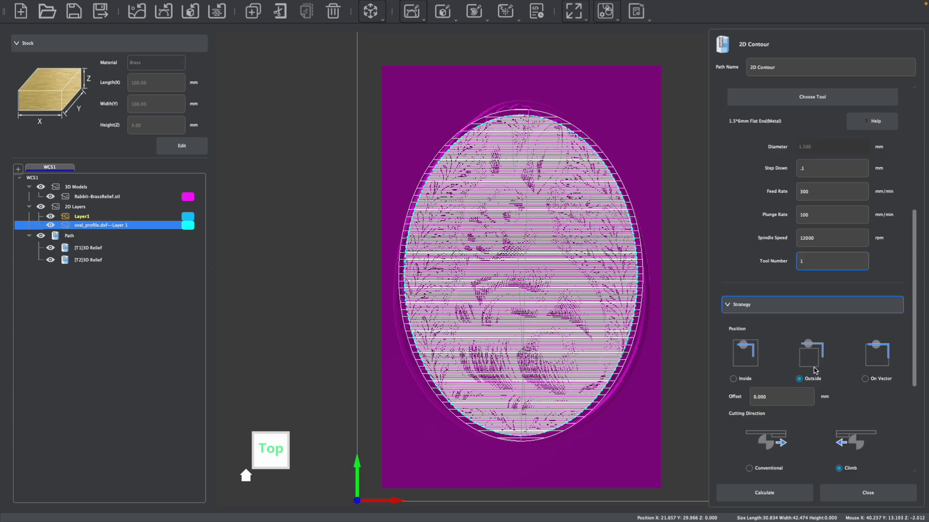
scroll(787, 331, down, 2)
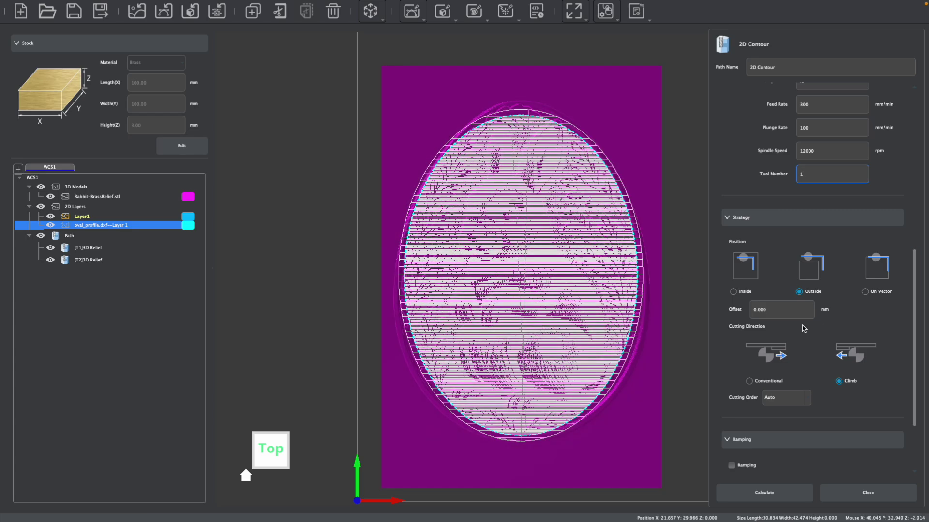
scroll(803, 329, down, 3)
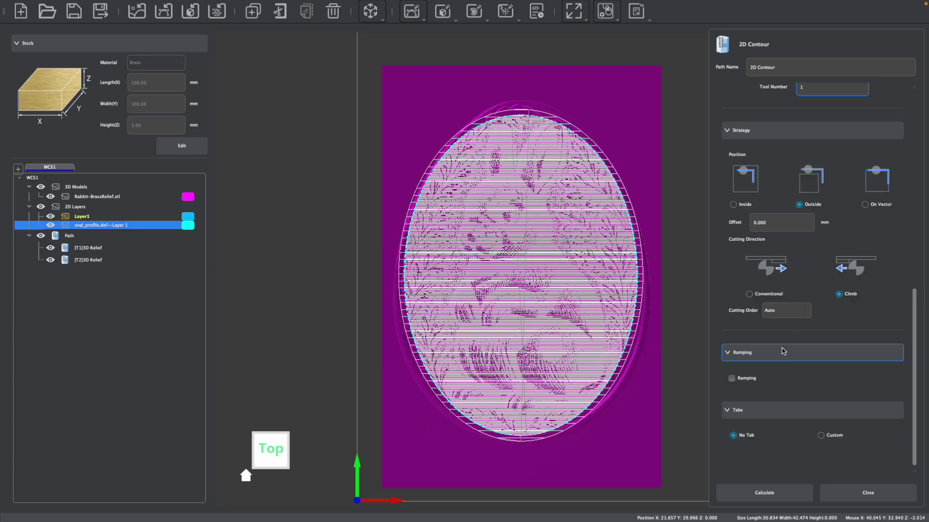
click(732, 379)
scroll(811, 352, down, 2)
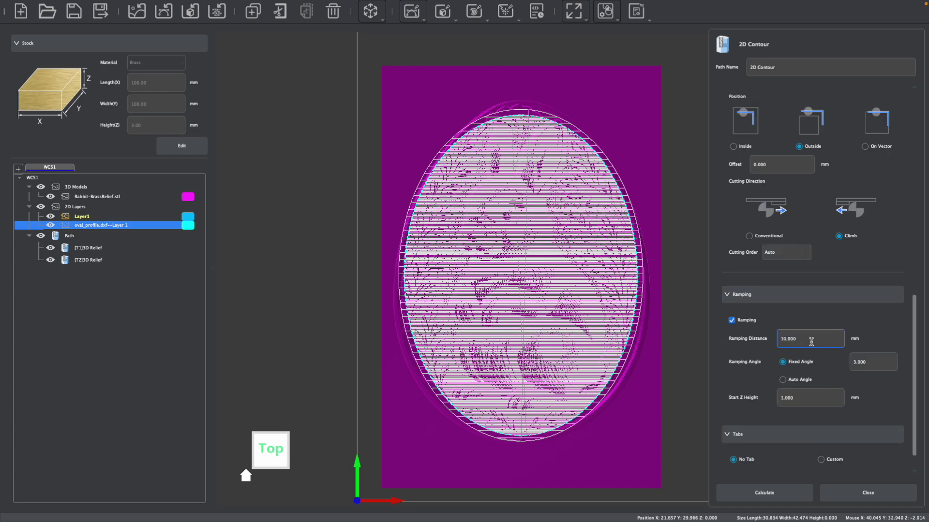
key(Tab)
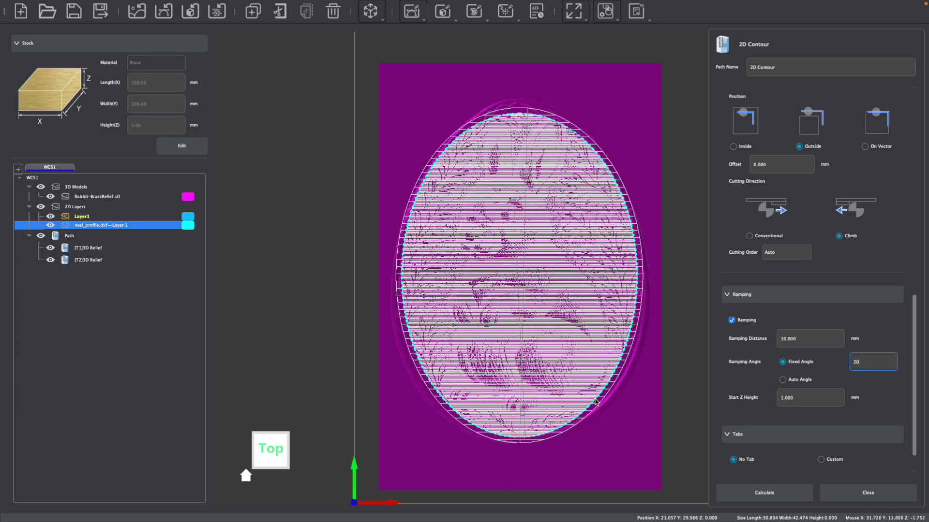
scroll(788, 407, down, 1)
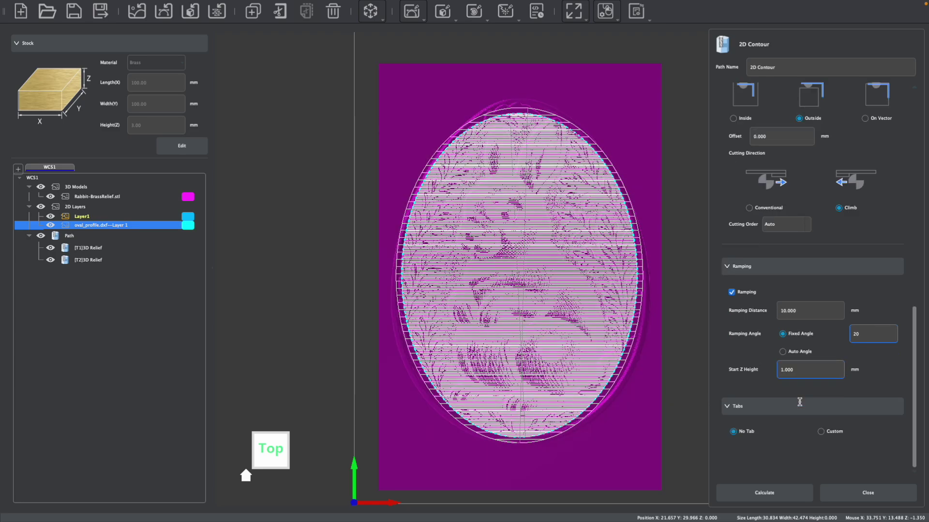
- Switch the contour to custom triangle tabs with a 5 mm tab width
click(824, 432)
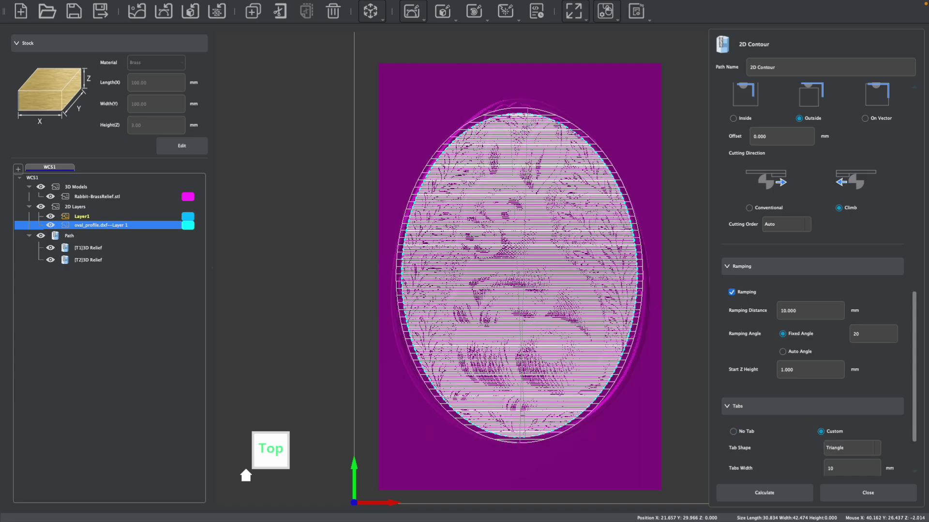
scroll(810, 396, down, 2)
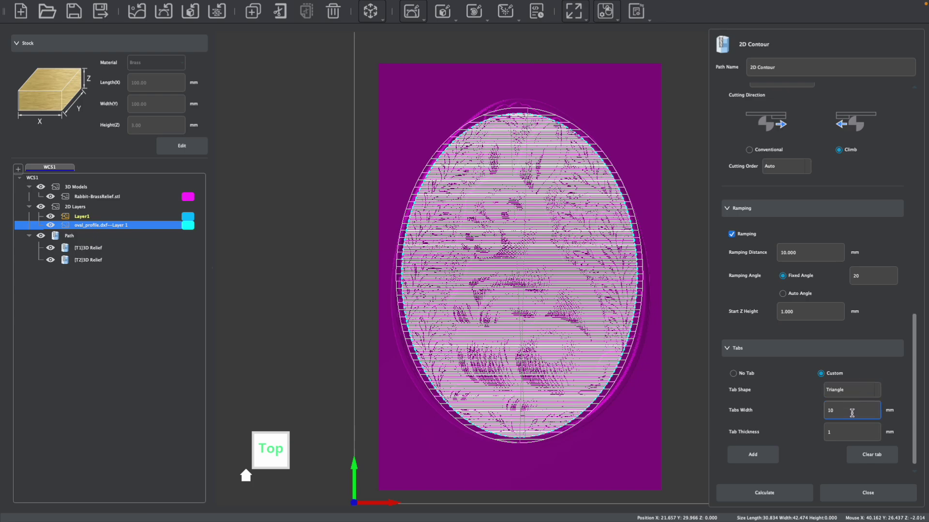
double_click(851, 413)
- Place tabs at the oval's top, left, bottom and right, then calculate the [T1]2D Contour toolpath
click(761, 454)
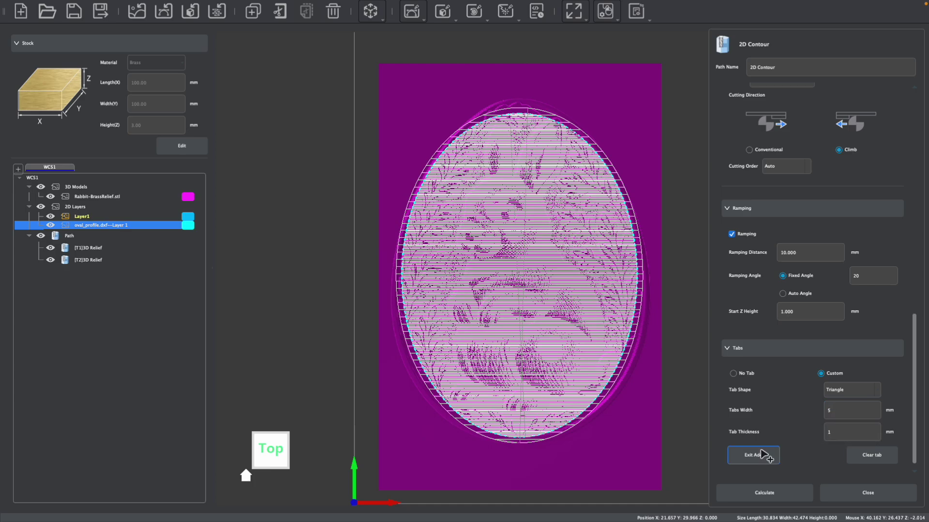
click(518, 116)
click(402, 272)
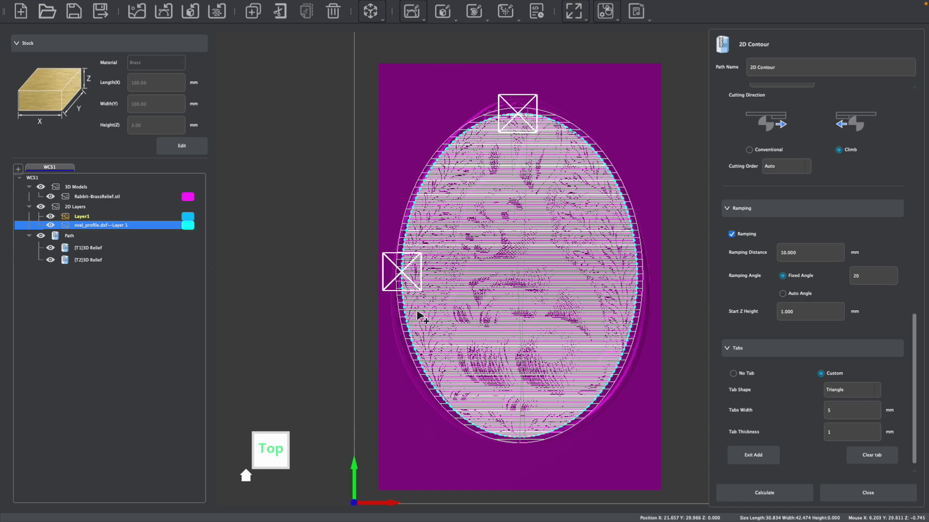
click(520, 438)
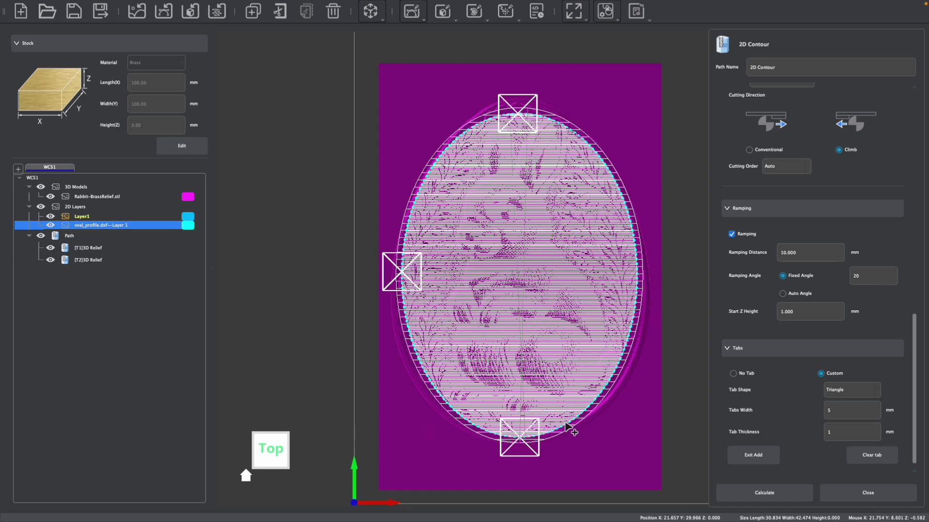
click(639, 273)
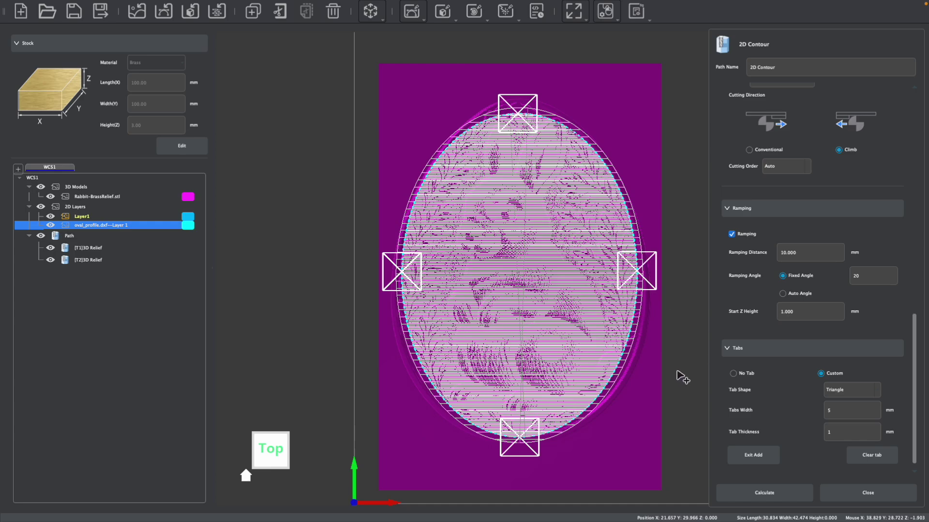
click(774, 497)
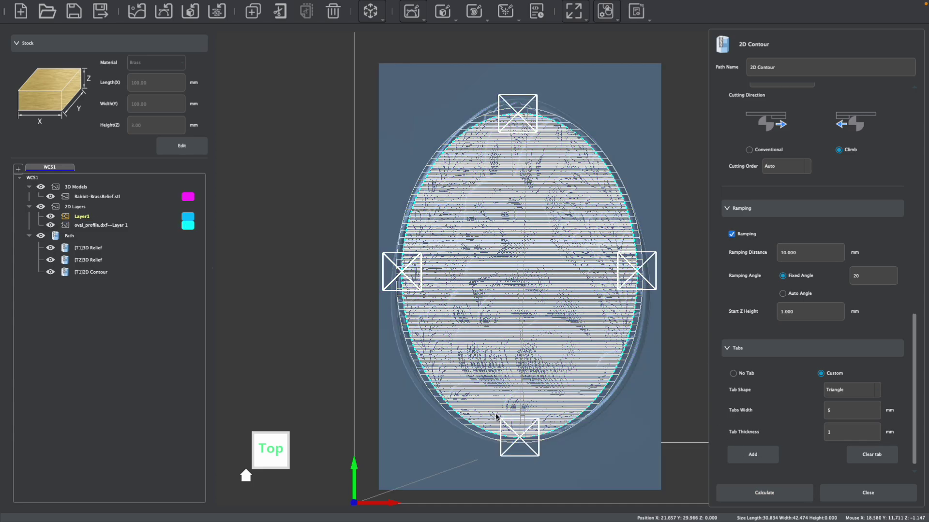
- Hide the rabbit model, inspect the three toolpaths from several angles, and close the 2D Contour settings
scroll(378, 387, down, 3)
scroll(364, 389, up, 2)
click(281, 432)
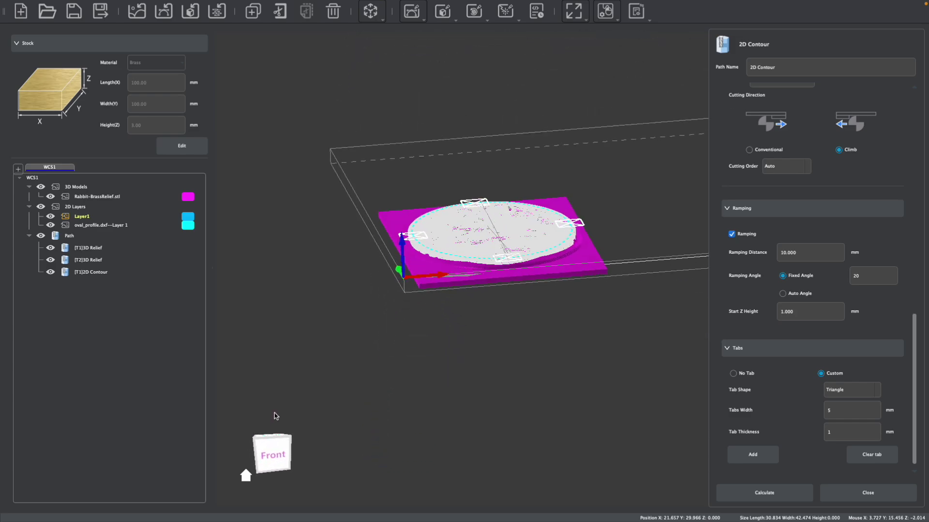
click(51, 197)
click(268, 445)
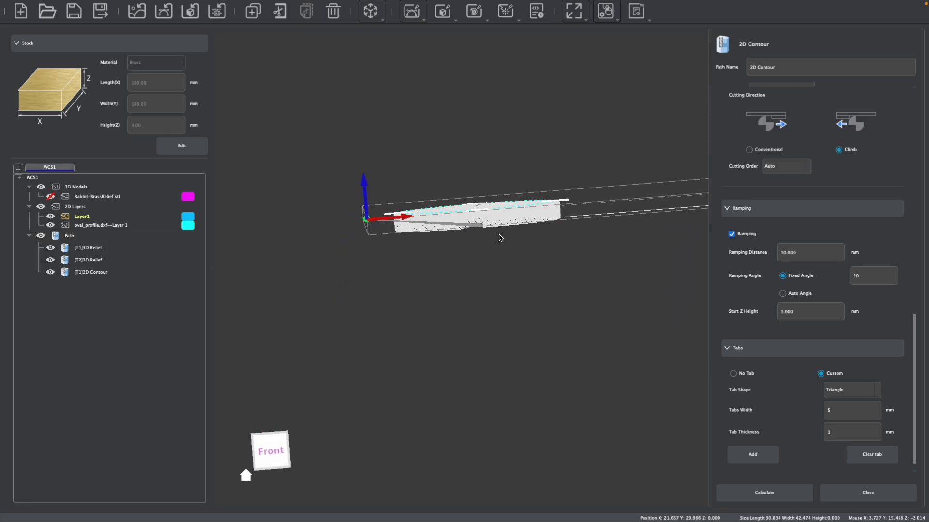
scroll(500, 226, up, 5)
scroll(500, 226, up, 2)
click(288, 446)
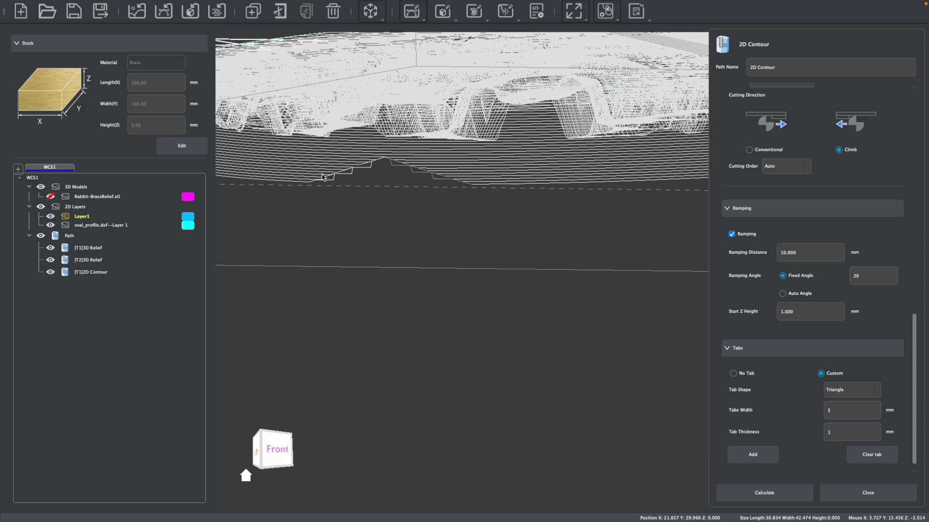
scroll(338, 173, down, 3)
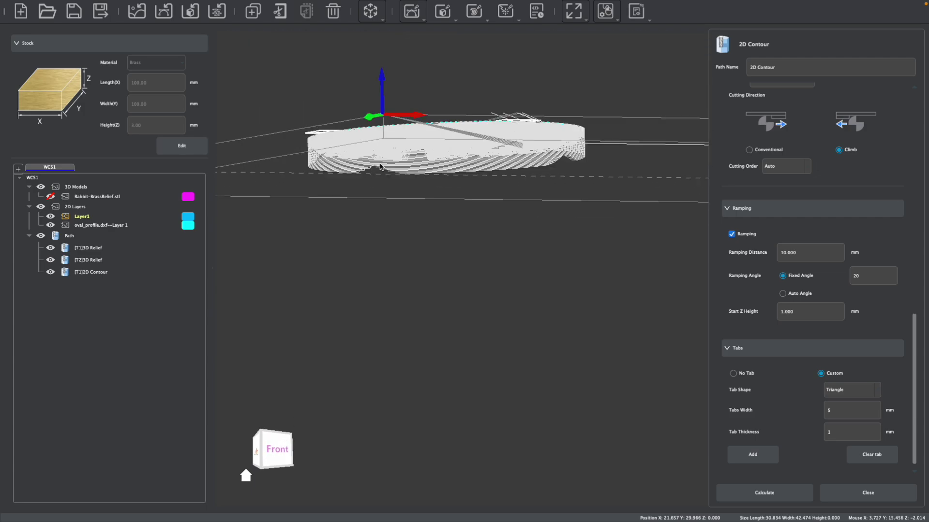
scroll(382, 167, up, 2)
click(288, 439)
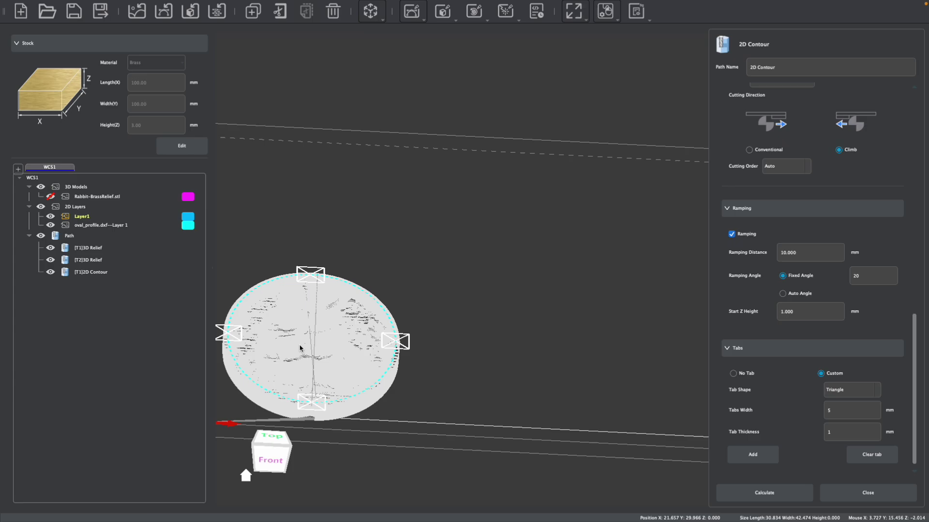
click(271, 450)
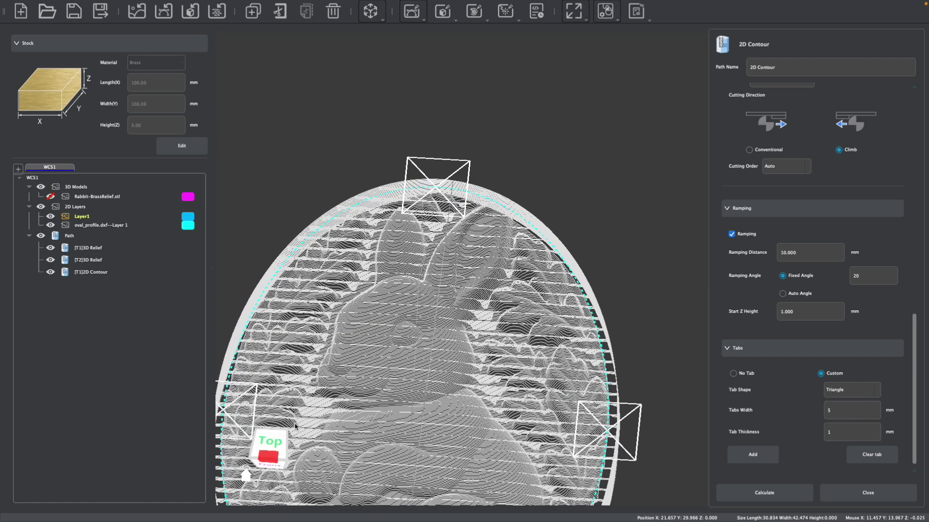
click(868, 493)
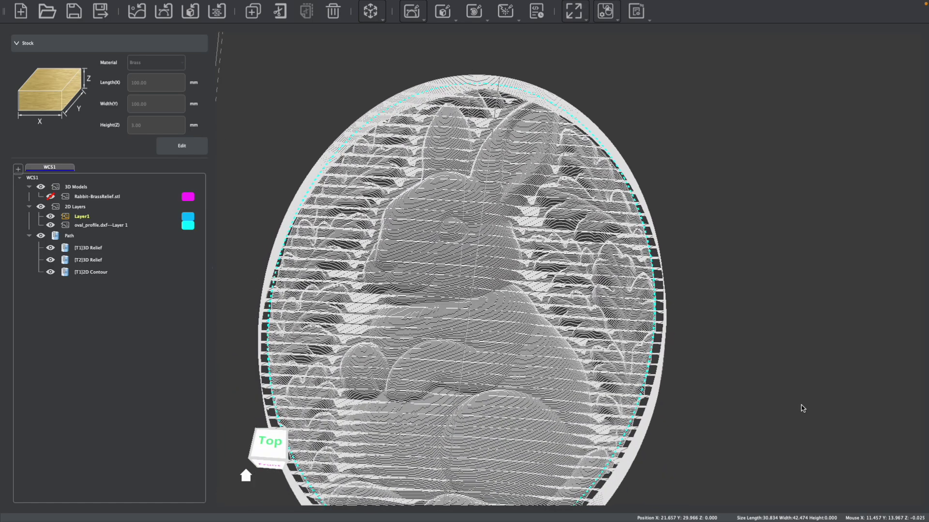
- Save all paths from the Path node, opening the Export ToolPaths window with tools 1, 2 and 1
right_click(71, 237)
click(104, 270)
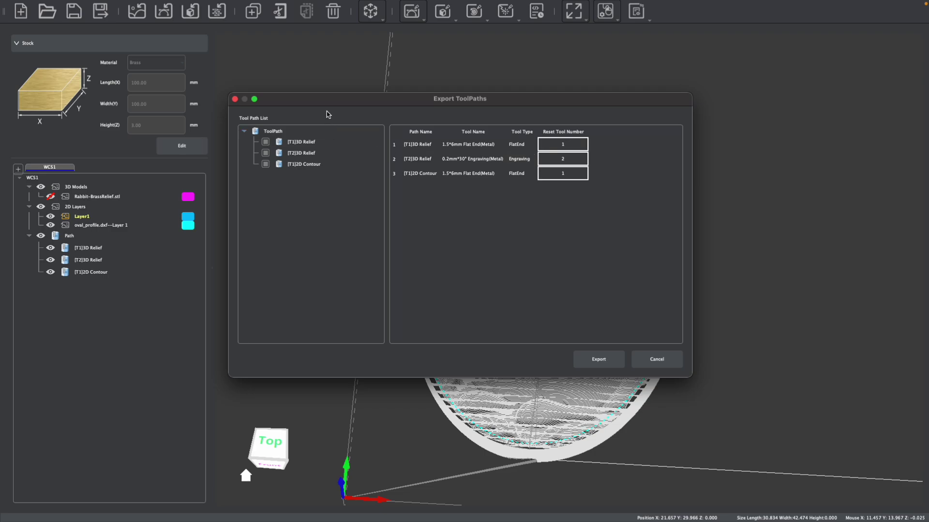
drag(331, 103, 356, 122)
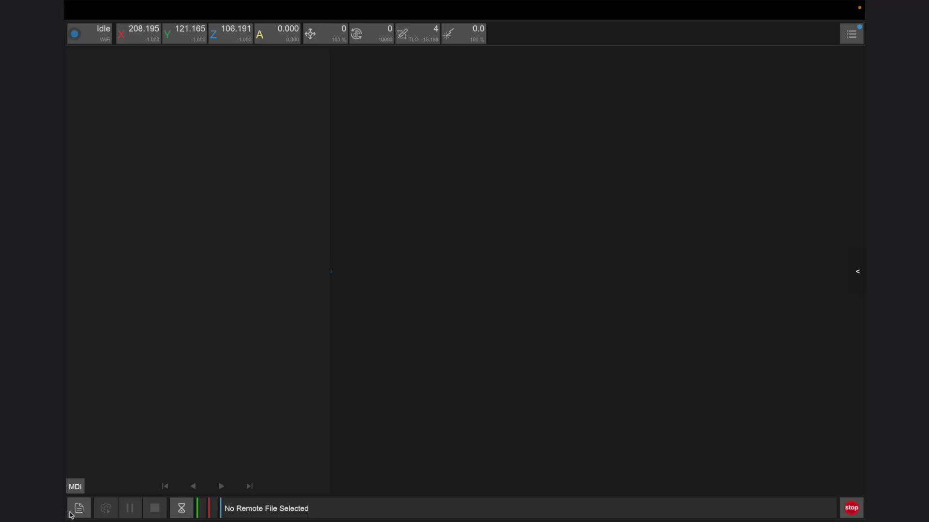
- Load rabbit_coin.nc from the machine's Projects folder and inspect its toolpath preview
click(72, 514)
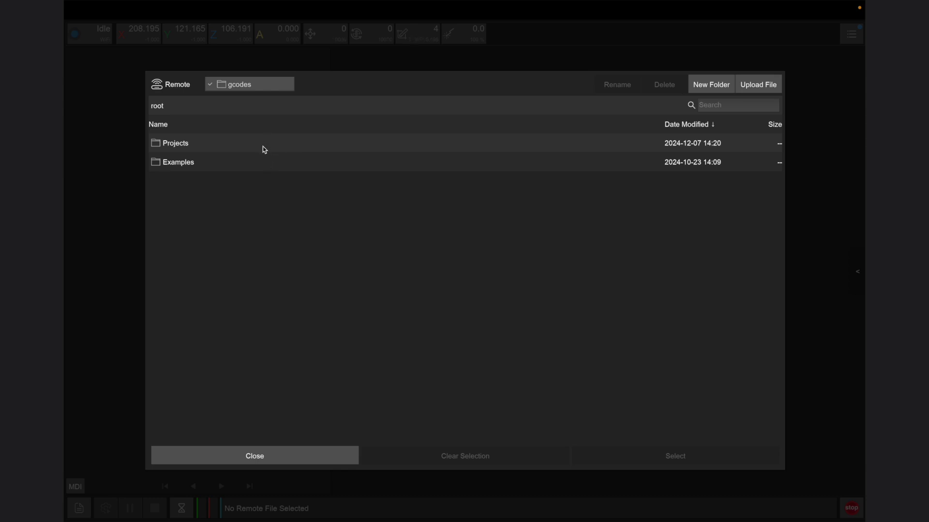
double_click(264, 150)
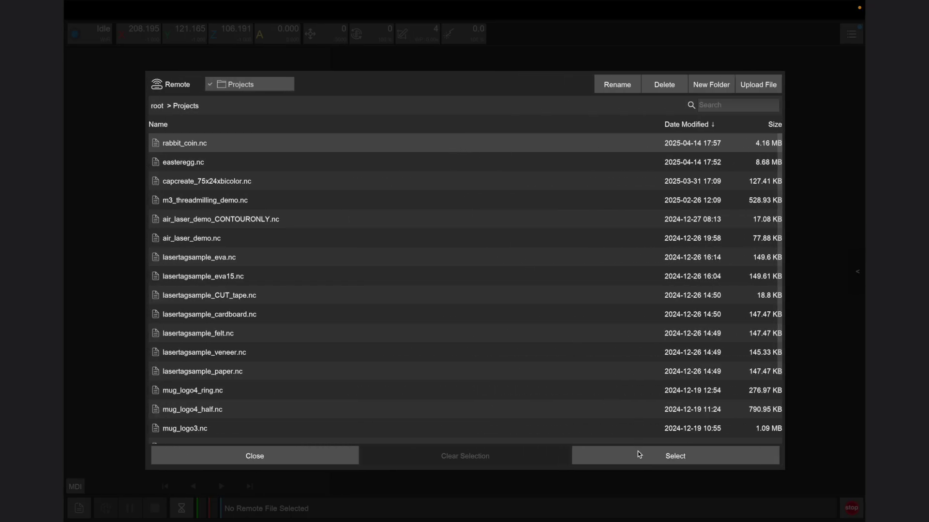
click(637, 455)
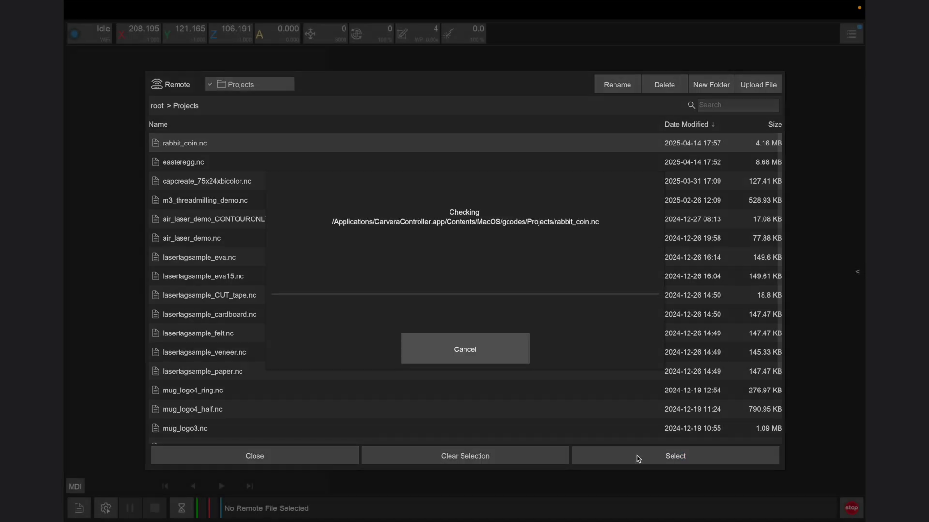
scroll(160, 177, down, 5)
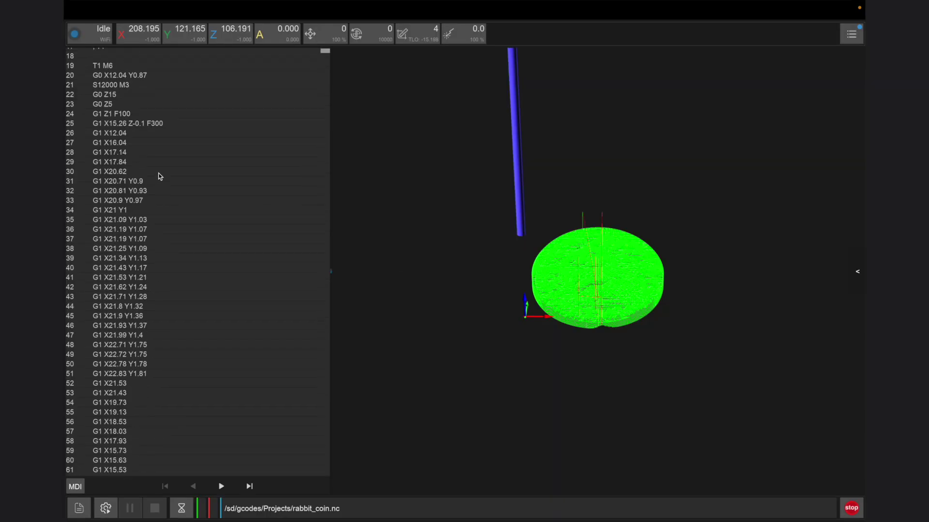
scroll(160, 177, up, 5)
mouse_move(574, 272)
mouse_down()
mouse_move(577, 257)
mouse_move(569, 298)
mouse_move(565, 282)
mouse_up()
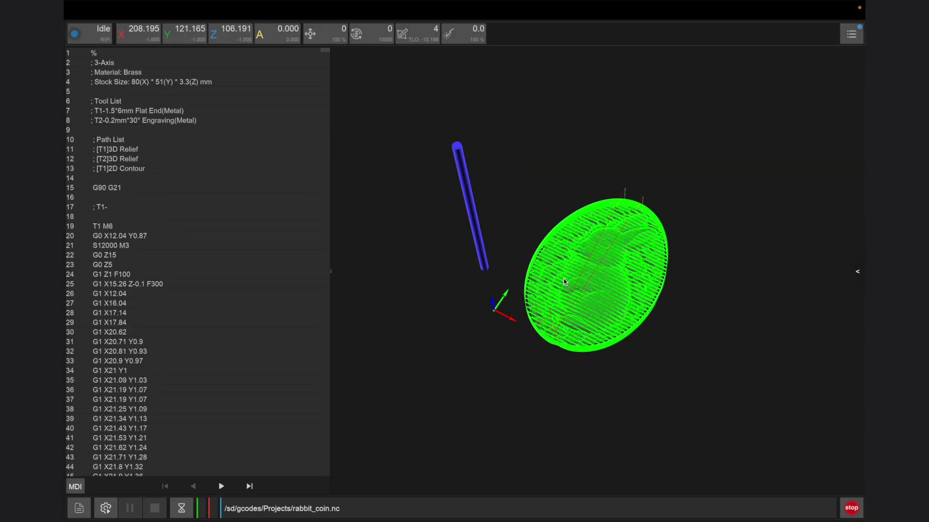
- Offset the job's work origin to X 5, Y 5 from Anchor1
click(106, 508)
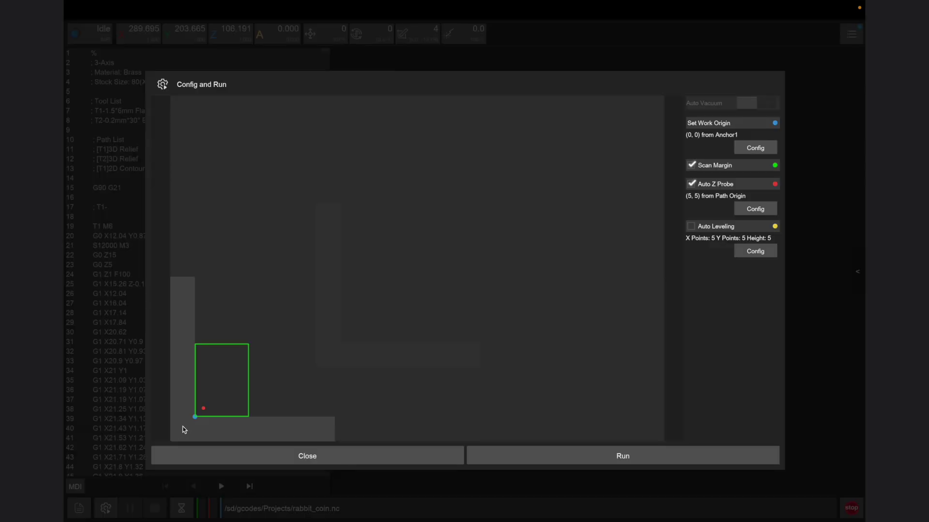
click(772, 147)
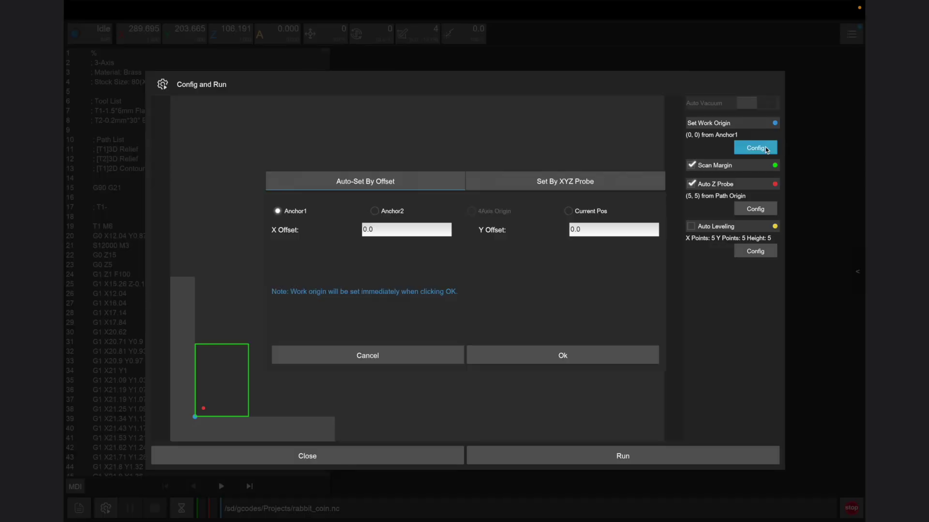
drag(415, 235, 325, 231)
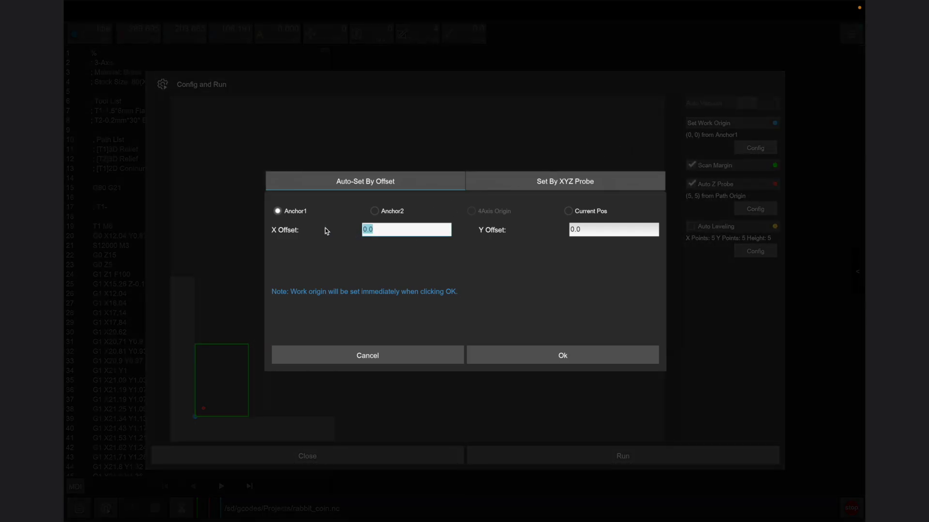
text(5)
drag(609, 236, 530, 234)
text(5)
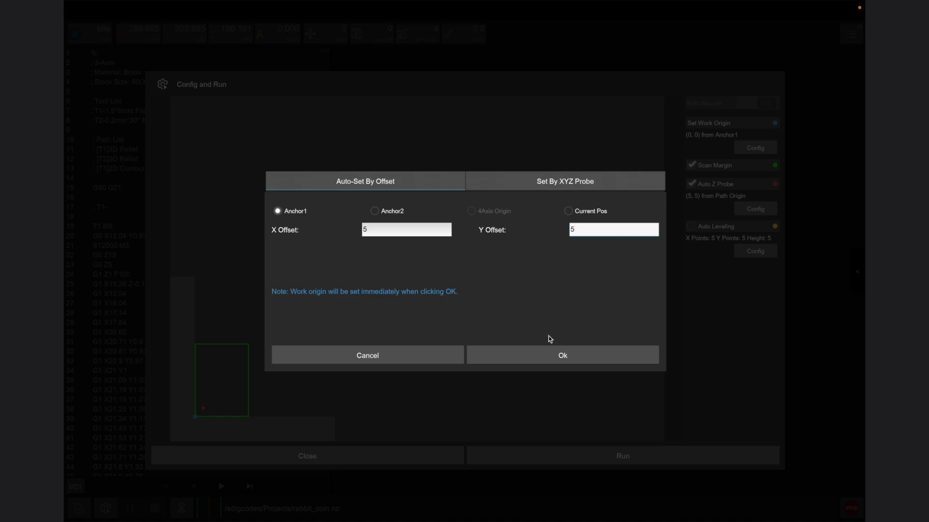
click(544, 356)
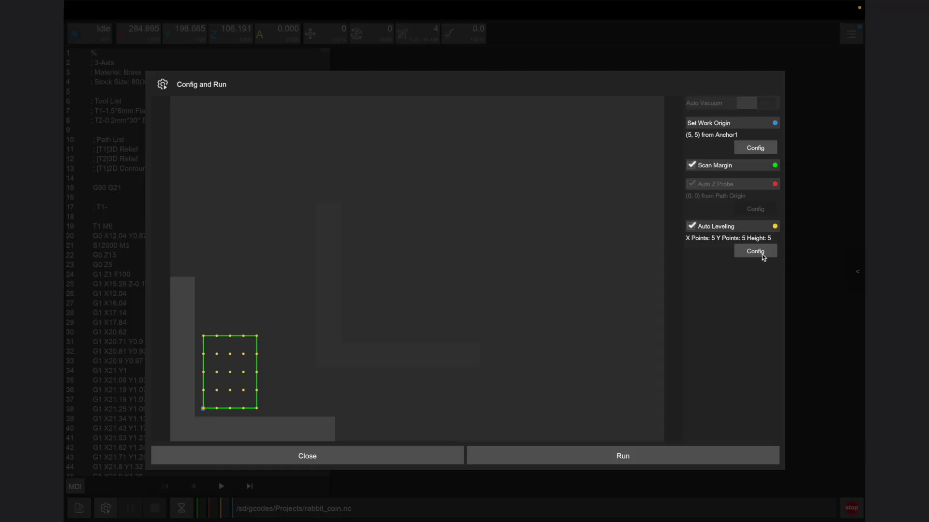
- Configure auto leveling with clearance height 2 and 3 X by 3 Y probe points
click(761, 253)
click(542, 203)
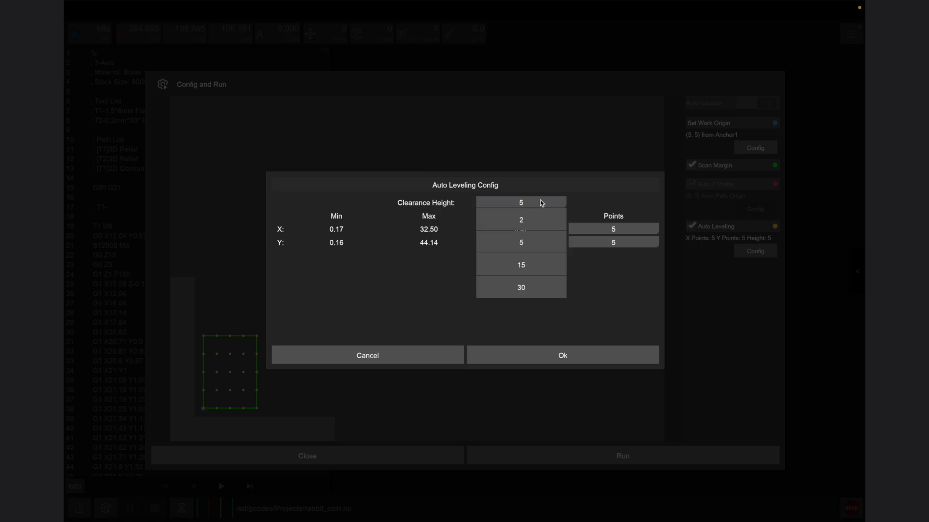
click(539, 219)
click(620, 230)
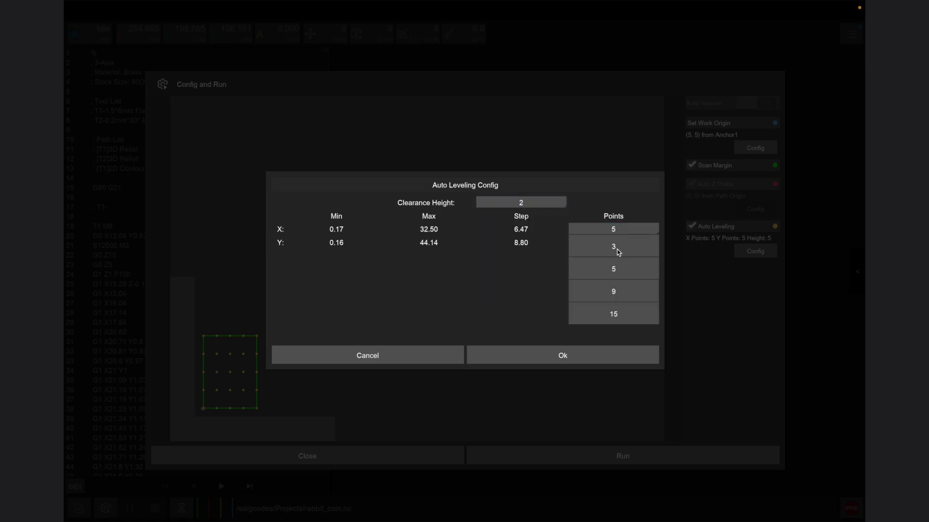
click(619, 247)
click(614, 246)
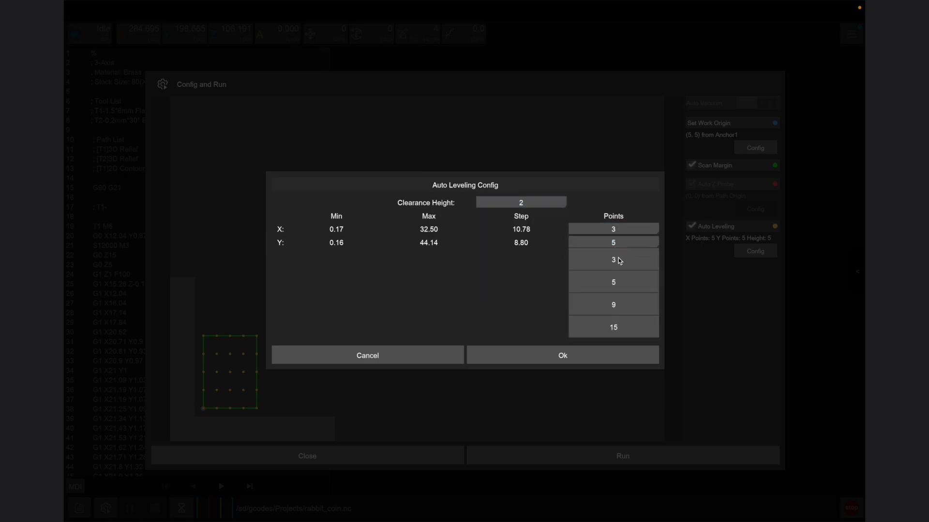
click(620, 261)
click(596, 355)
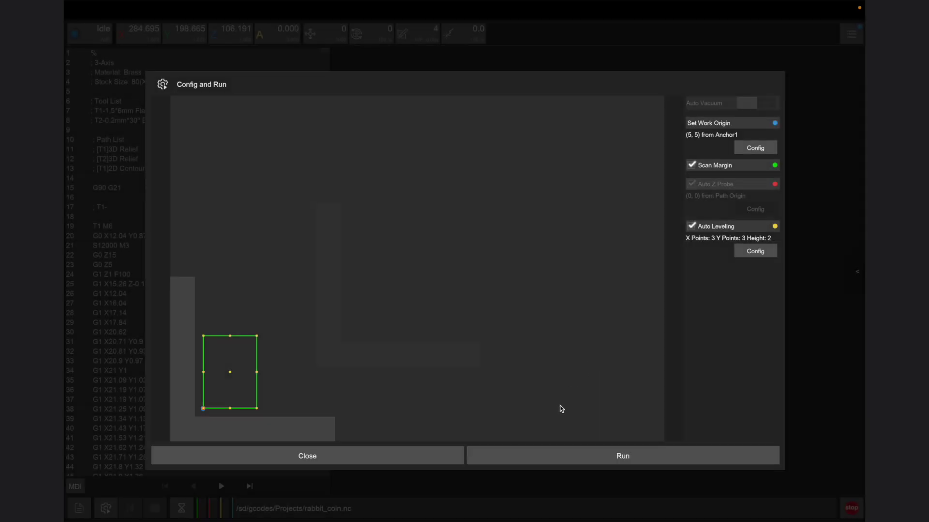